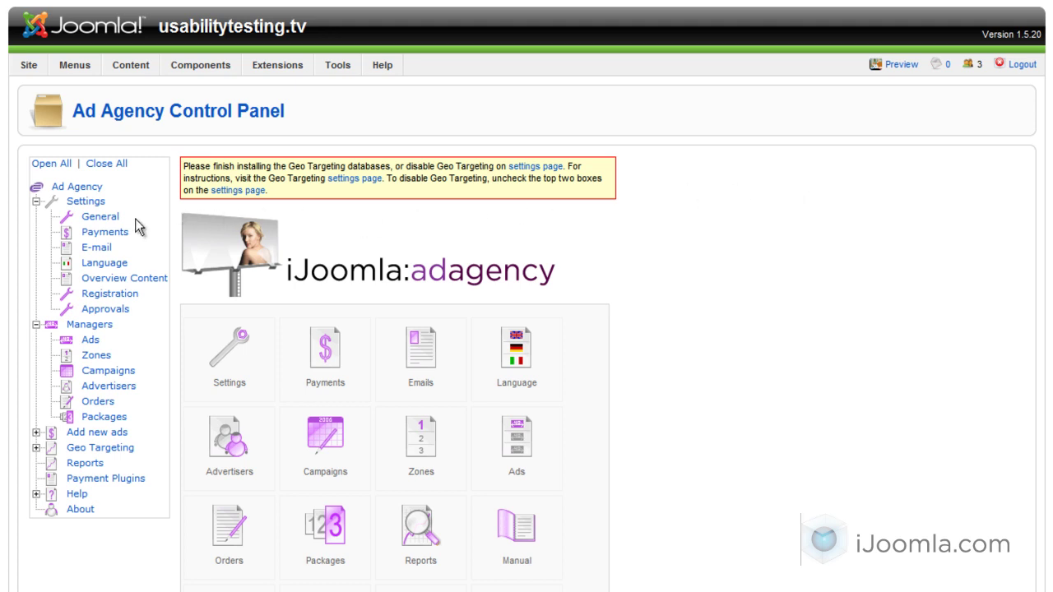
Step: Review the supported ad types of the Floating, Transitions, Popups zone and close it without saving
click(96, 357)
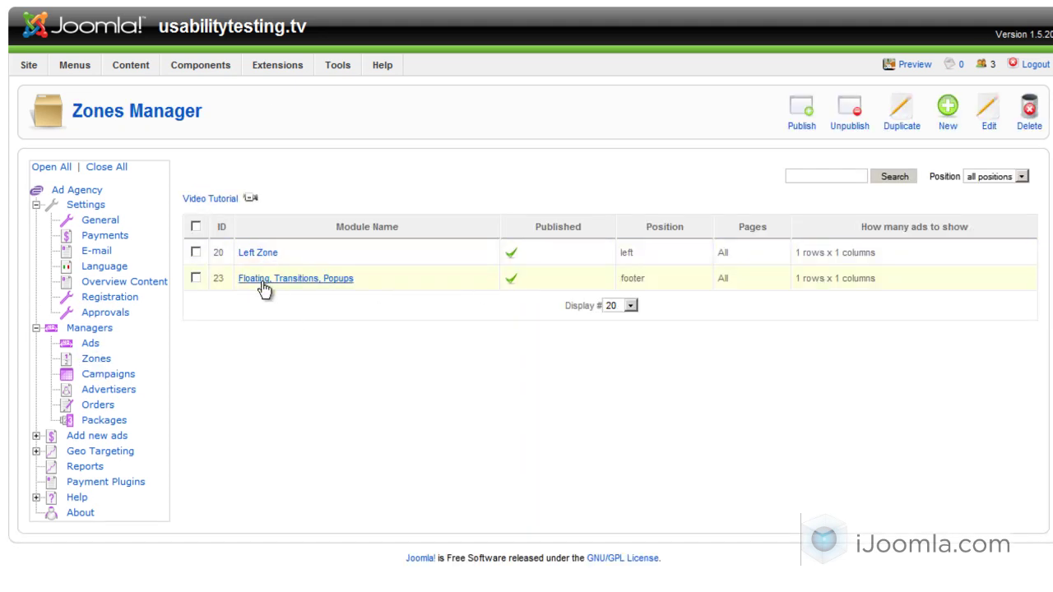
click(317, 280)
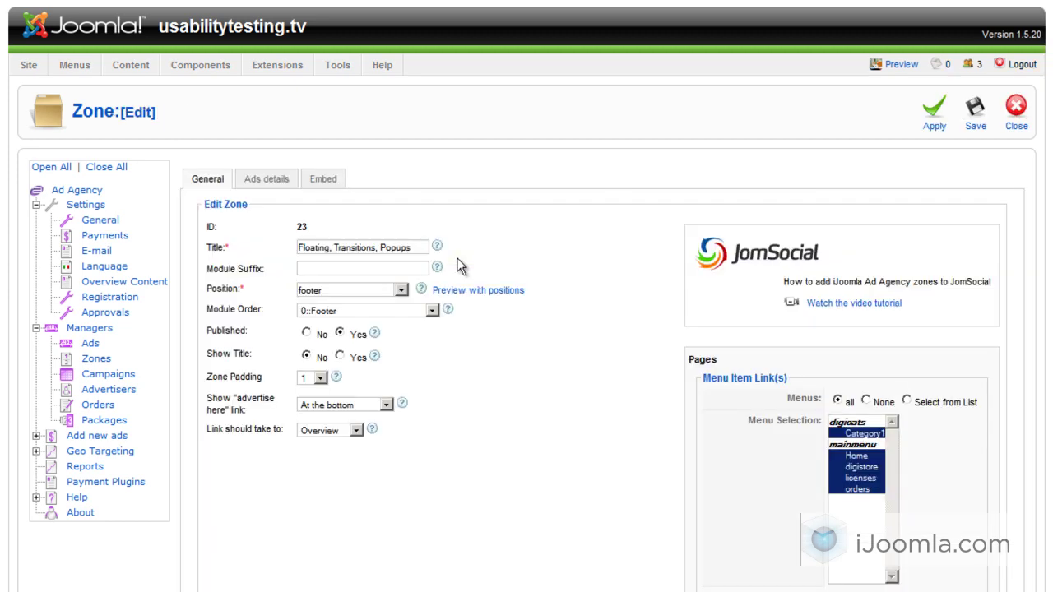
click(271, 184)
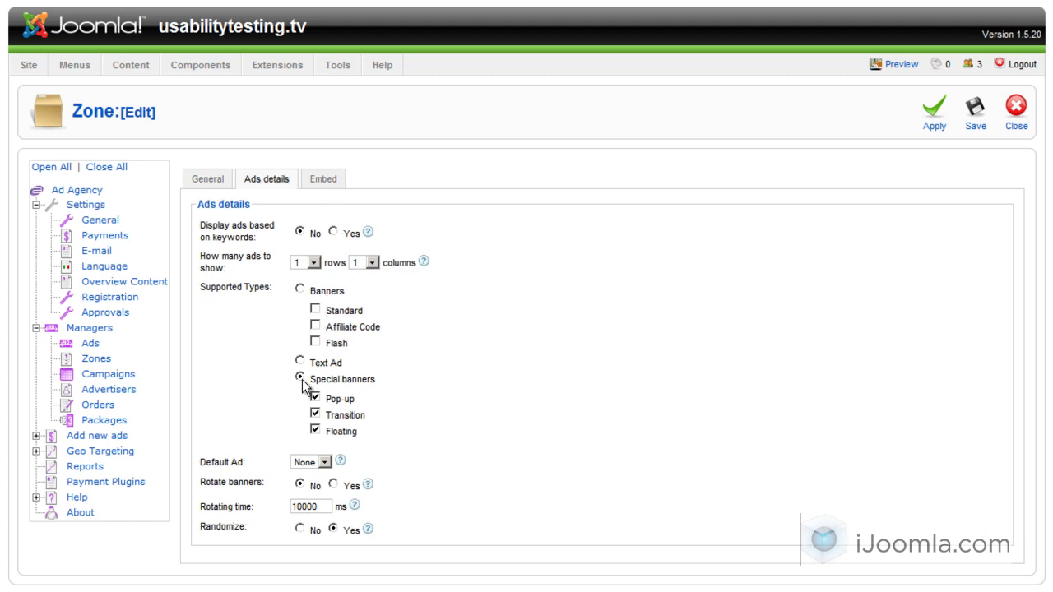
click(315, 413)
click(1017, 114)
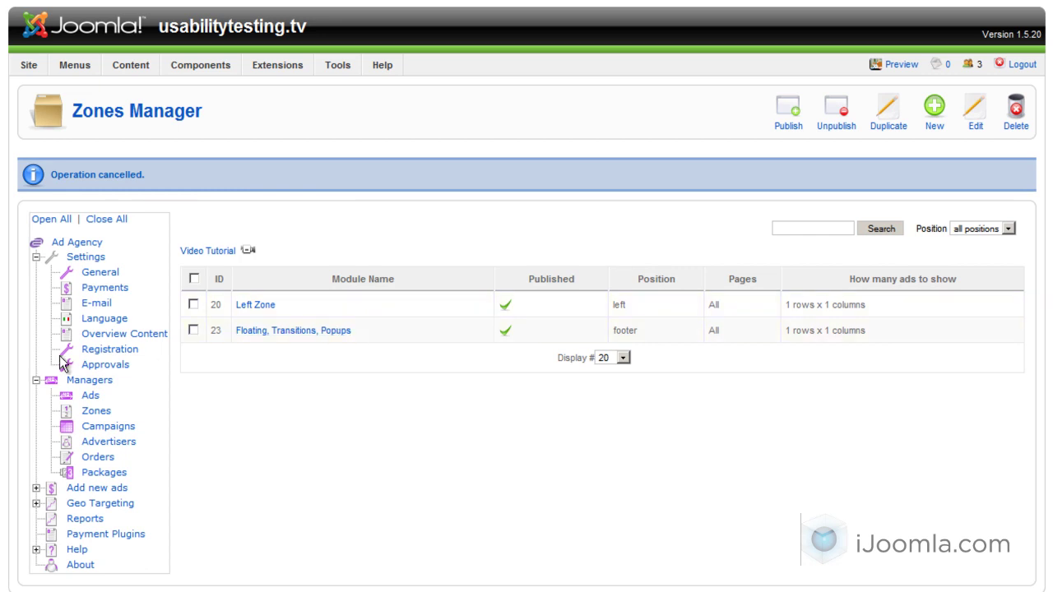
Step: Start a new Pop Up ad and choose webpage as its pop-up content
click(48, 489)
scroll(58, 424, down, 3)
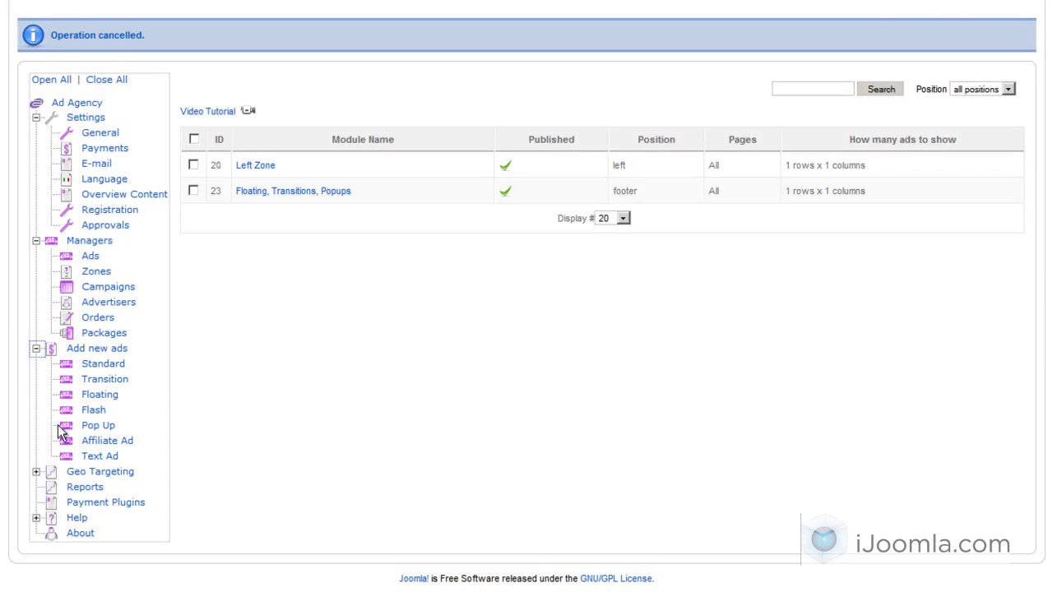
click(86, 427)
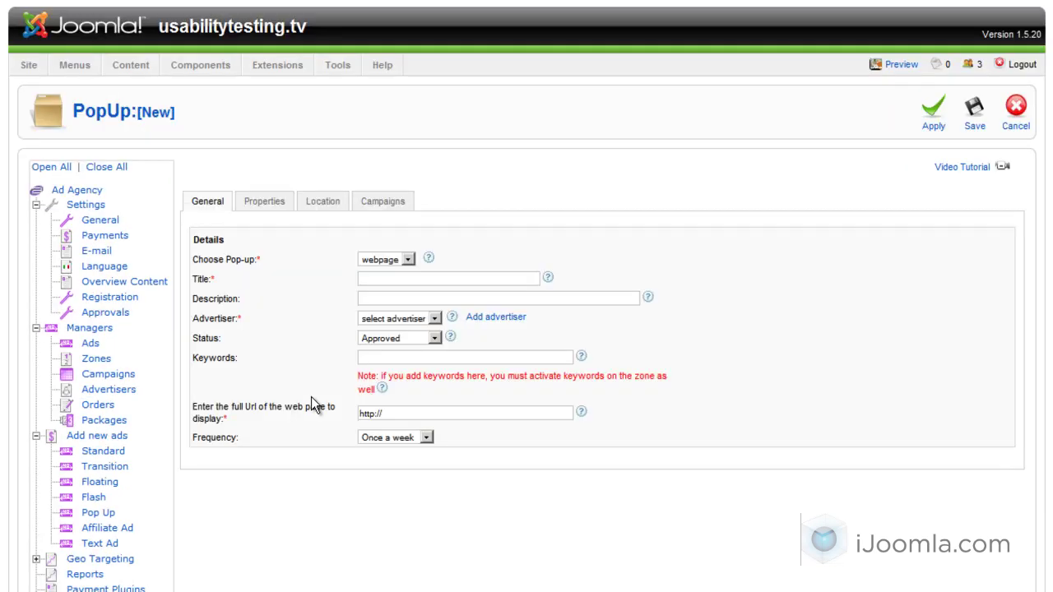
click(402, 260)
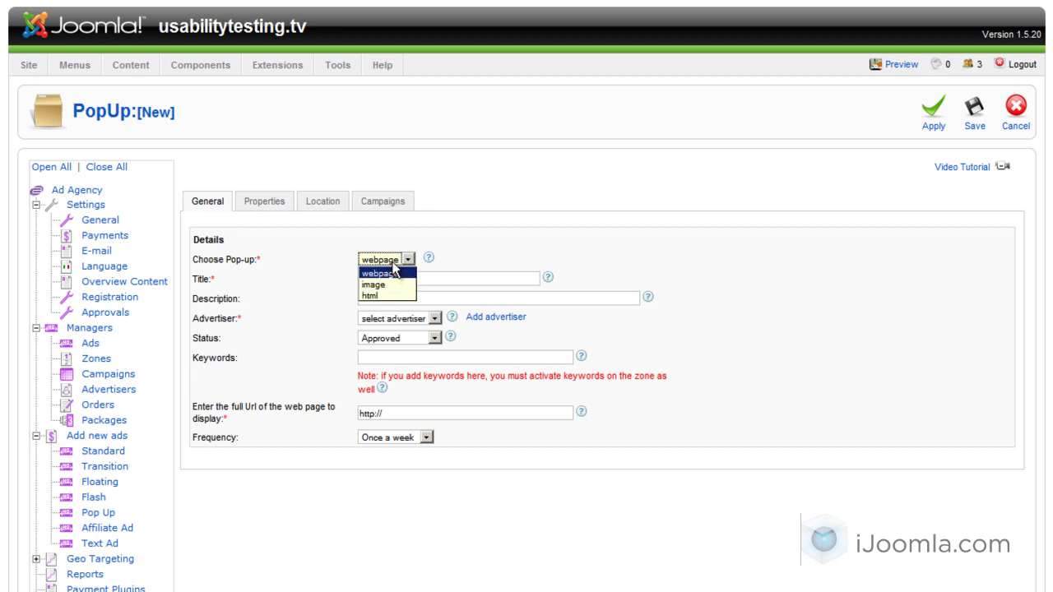
click(395, 271)
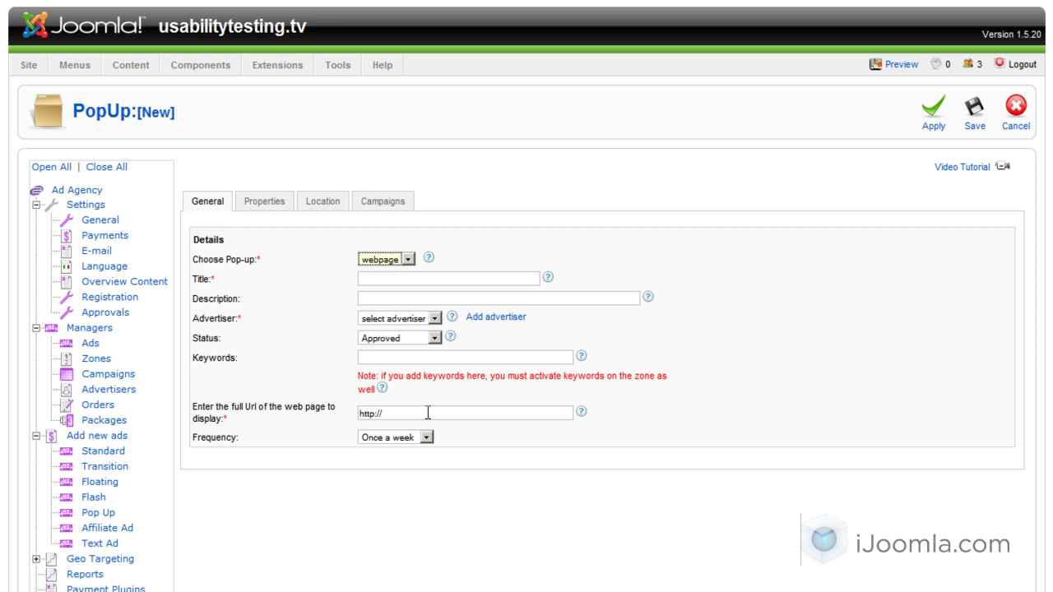
Step: Assign the pop-up ad to the advertiser iJoomla and title it "iJoomla.com"
click(423, 320)
click(413, 343)
click(402, 279)
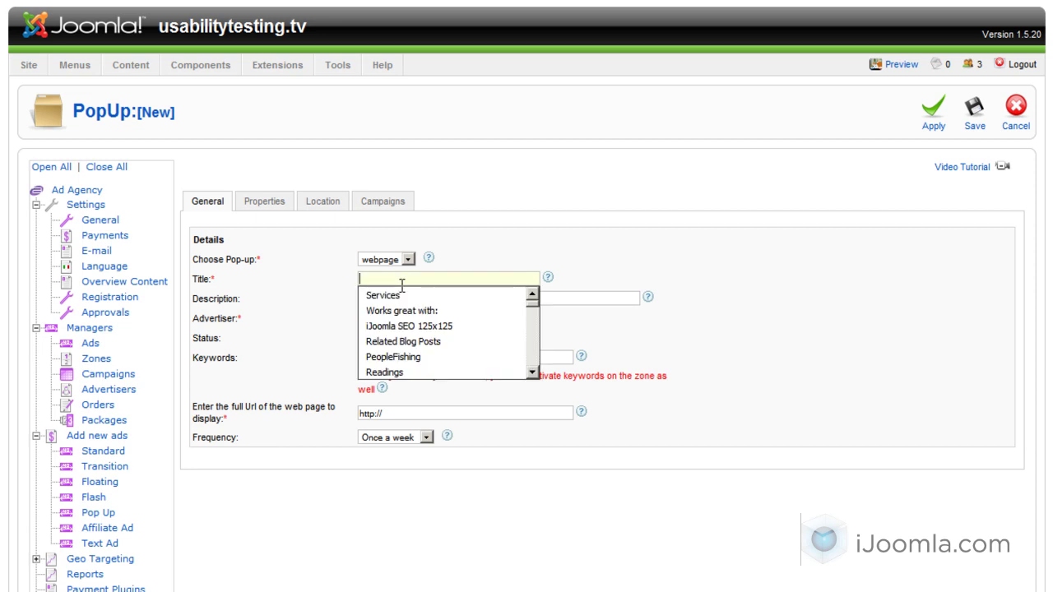
text(i)
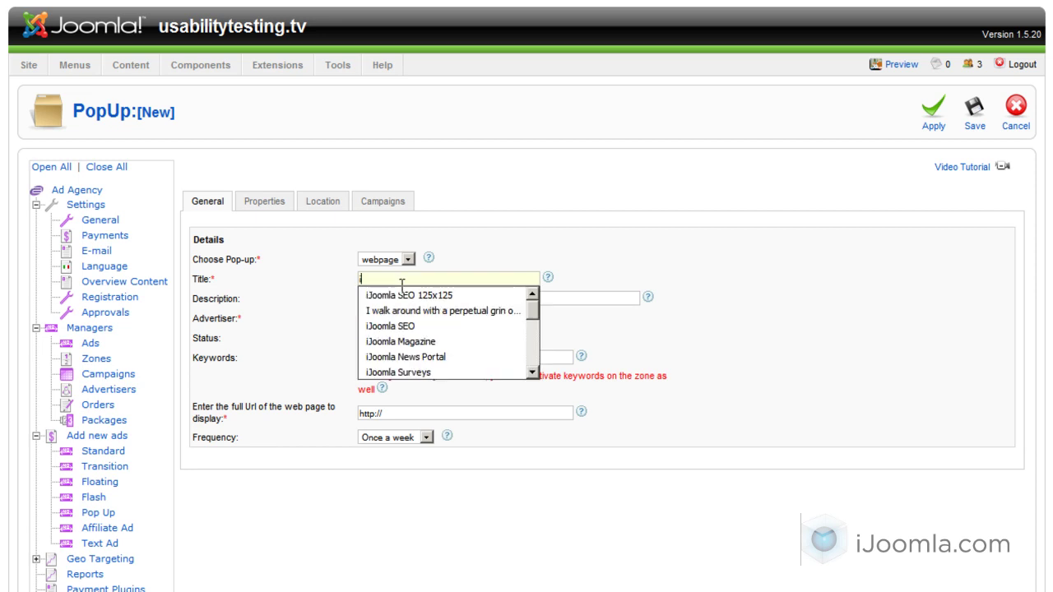
text(Joomla.com)
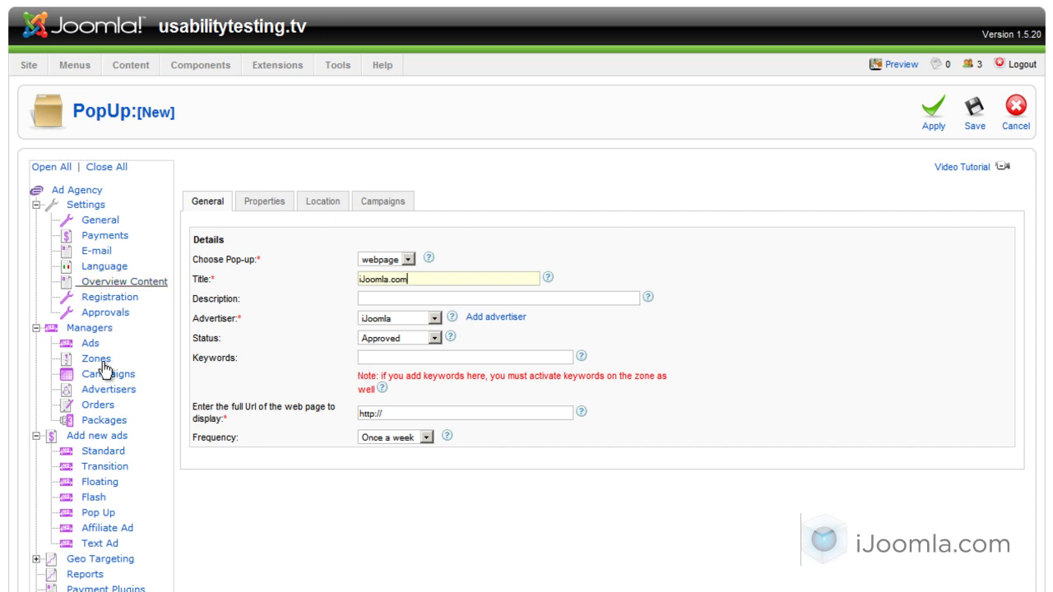
scroll(343, 369, down, 2)
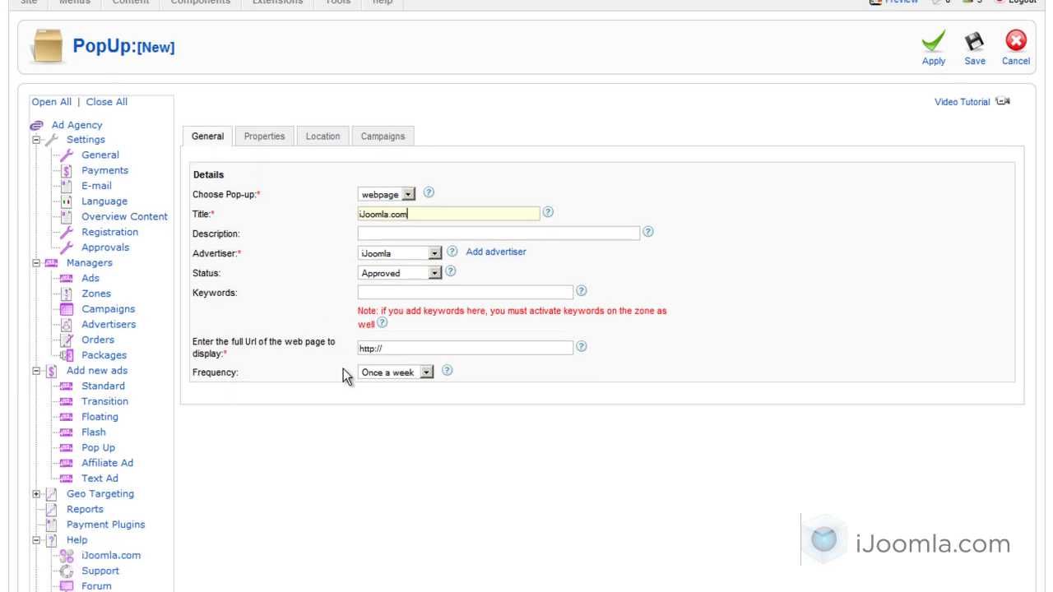
click(421, 348)
click(419, 365)
click(404, 375)
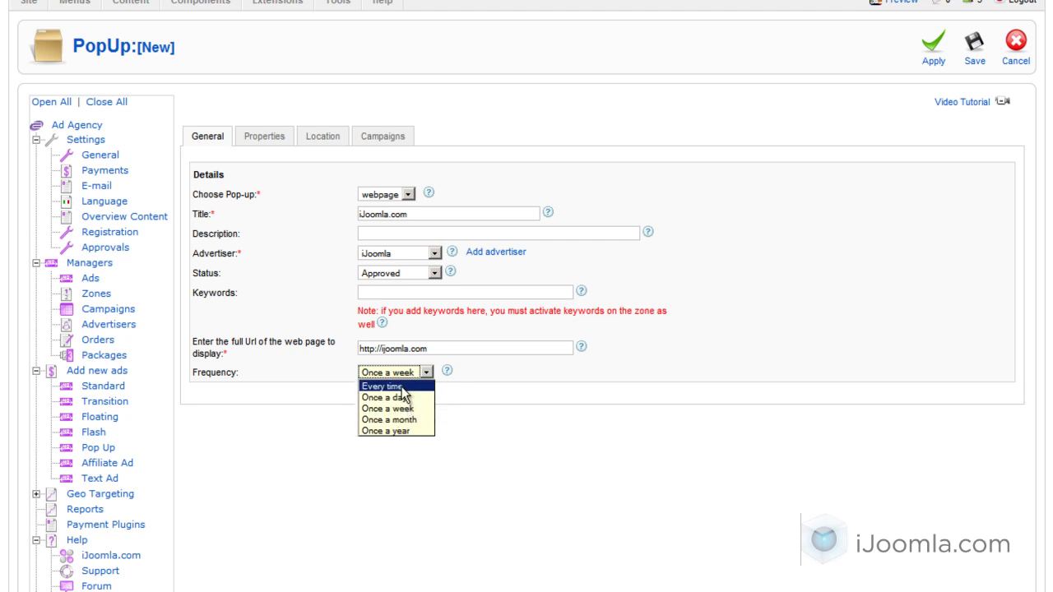
key(Return)
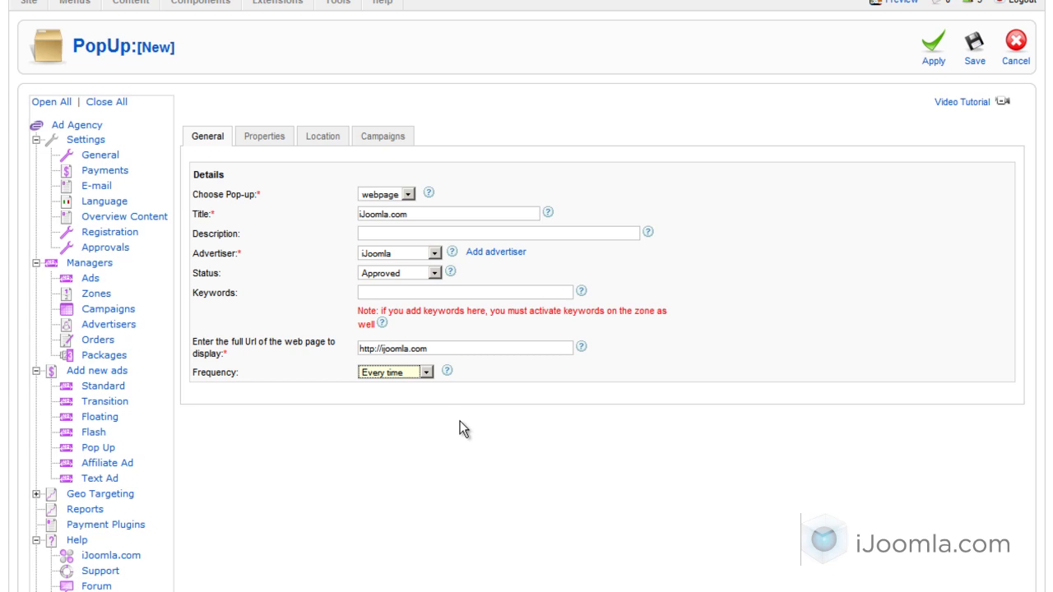
click(463, 429)
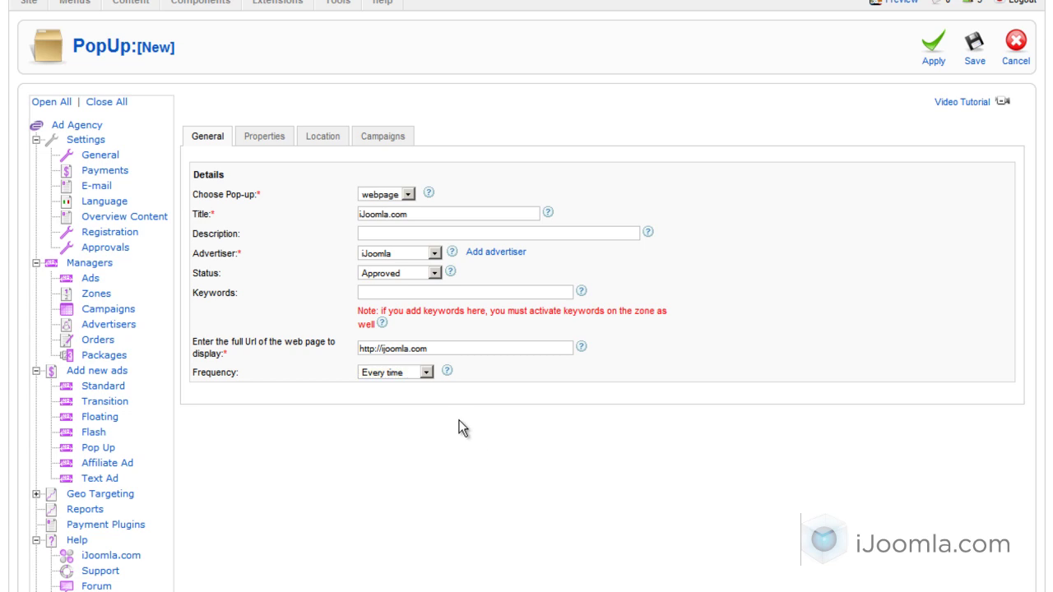
Step: Keep the Pop-up type and set the toolbar, status bar, menu bar, scroll bar and resizable browser window options to Yes
click(264, 146)
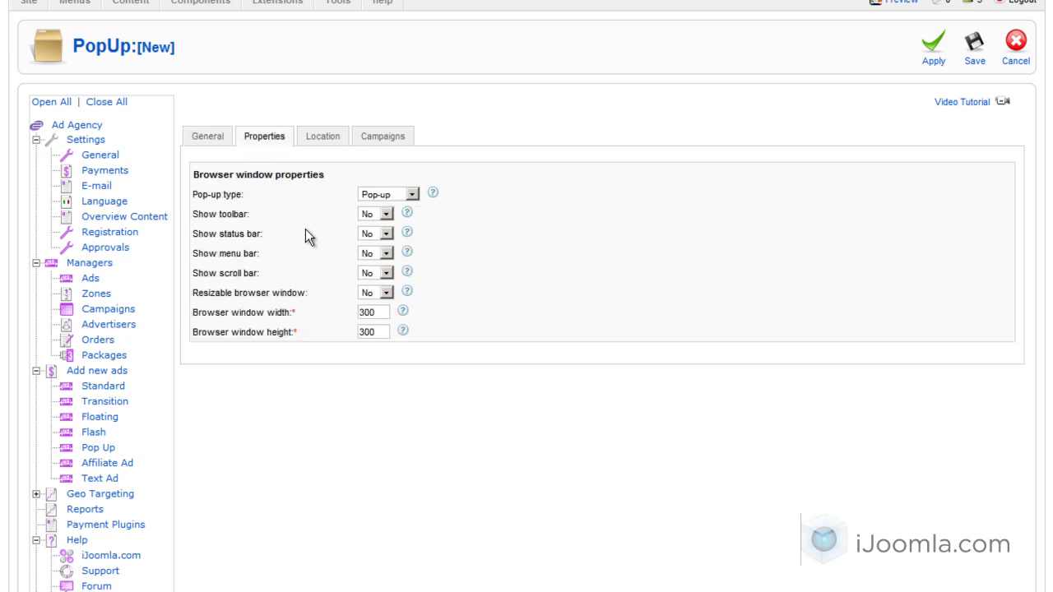
click(394, 196)
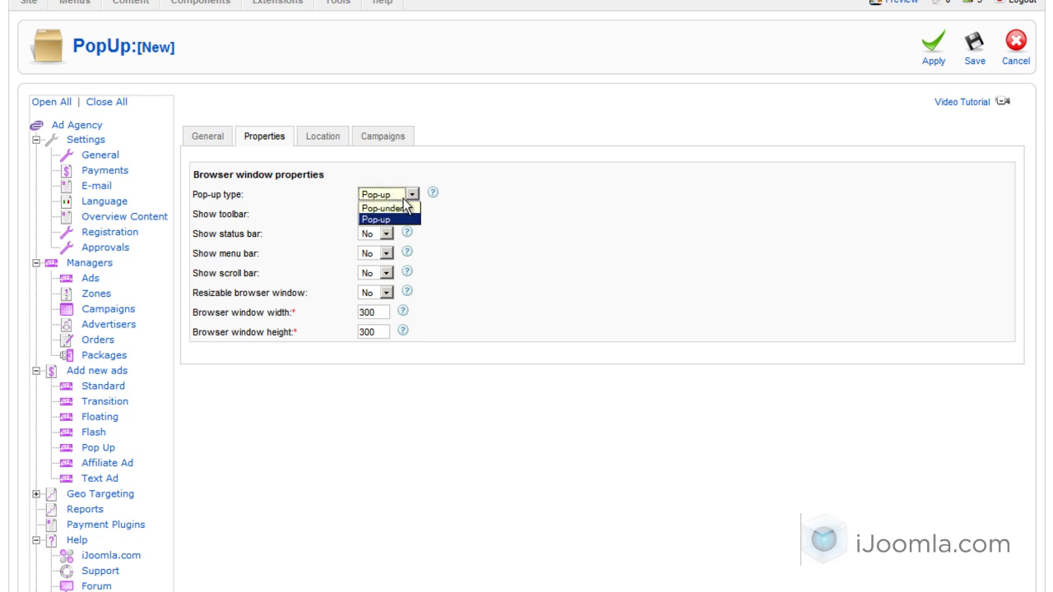
click(403, 195)
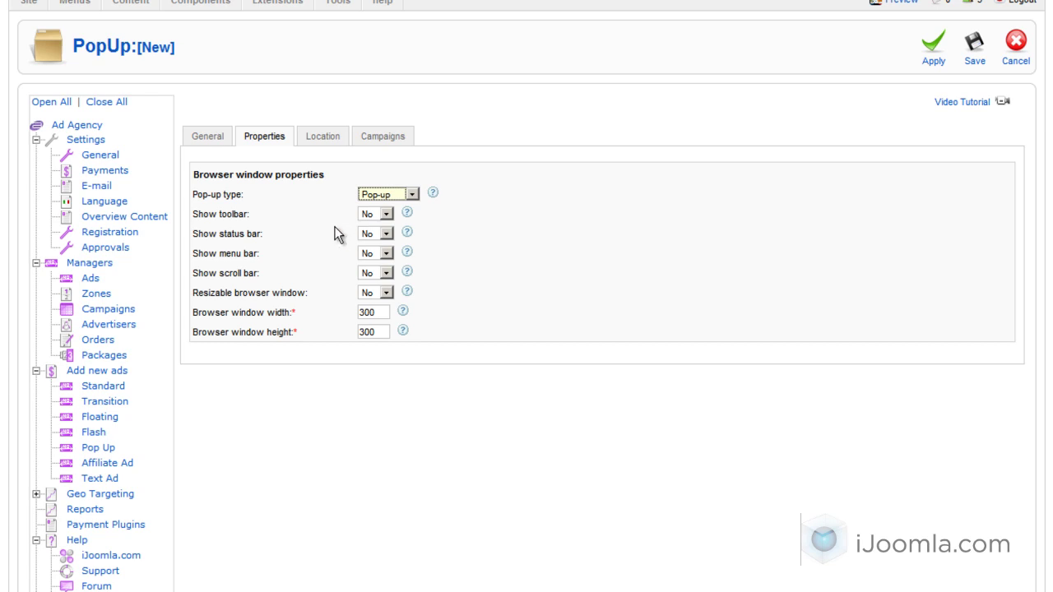
click(384, 215)
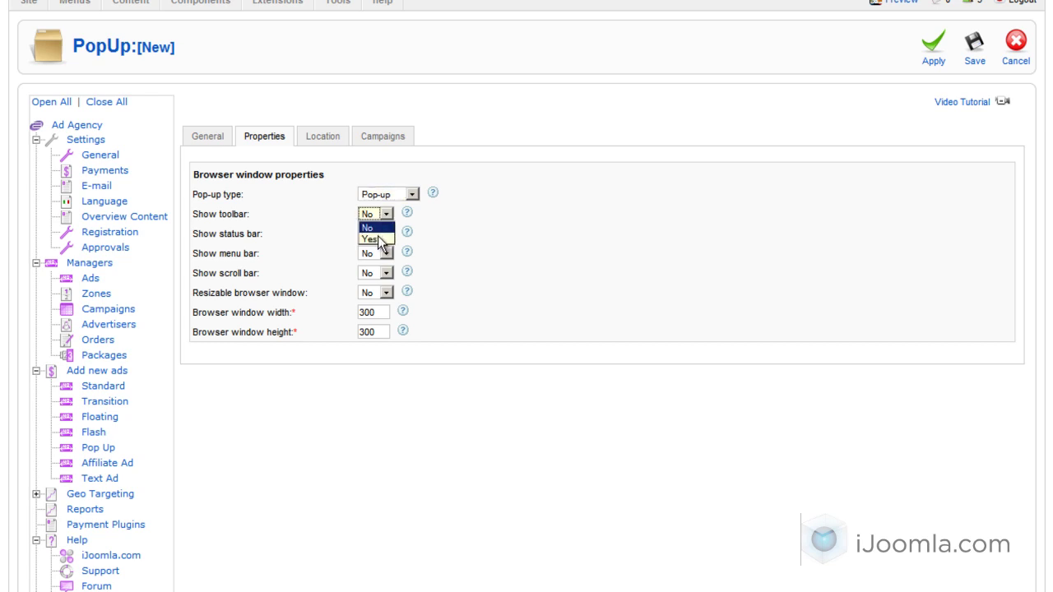
click(369, 238)
click(377, 233)
click(371, 256)
click(370, 277)
click(372, 273)
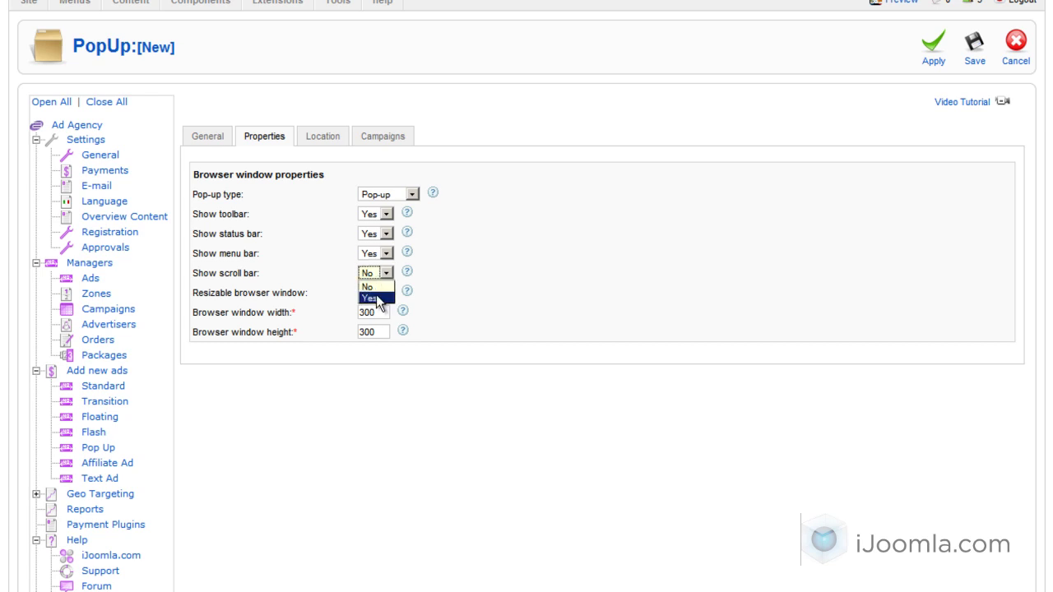
click(374, 297)
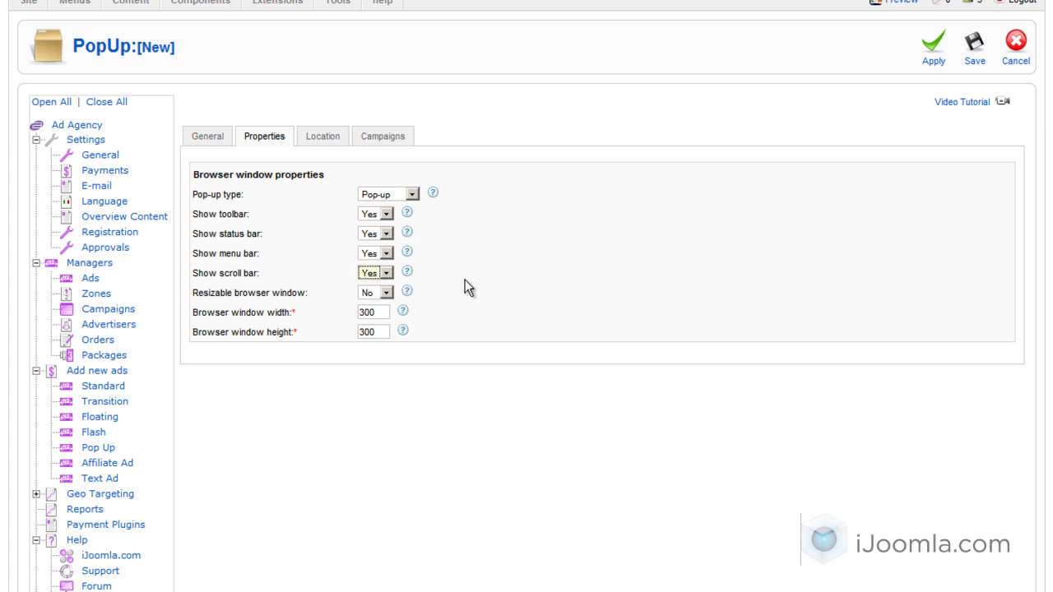
click(379, 295)
click(370, 318)
click(472, 305)
Step: Set the pop-up's browser window width to 800 and height to 600
drag(377, 313, 341, 311)
text(80)
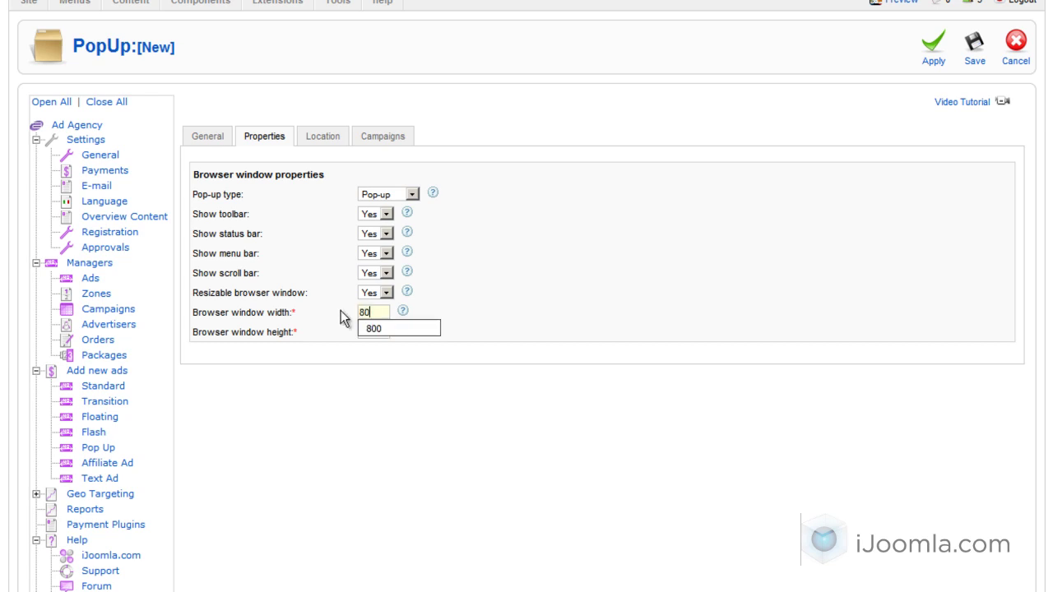
text(0)
key(Tab)
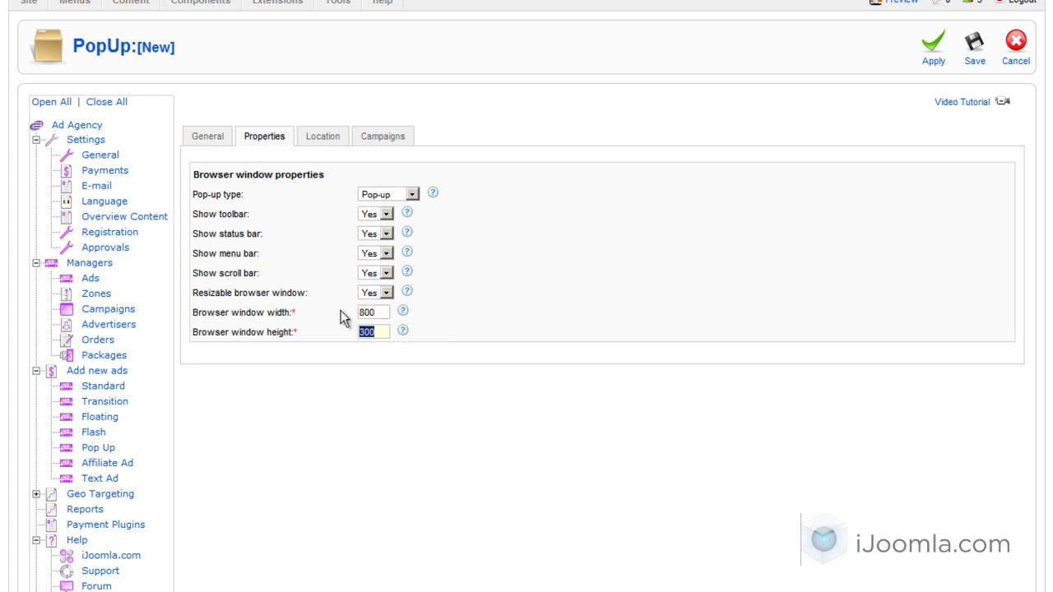
text(600)
Step: Add the ad to the Floating, Transition, Pop Ups campaign and apply the changes
click(340, 150)
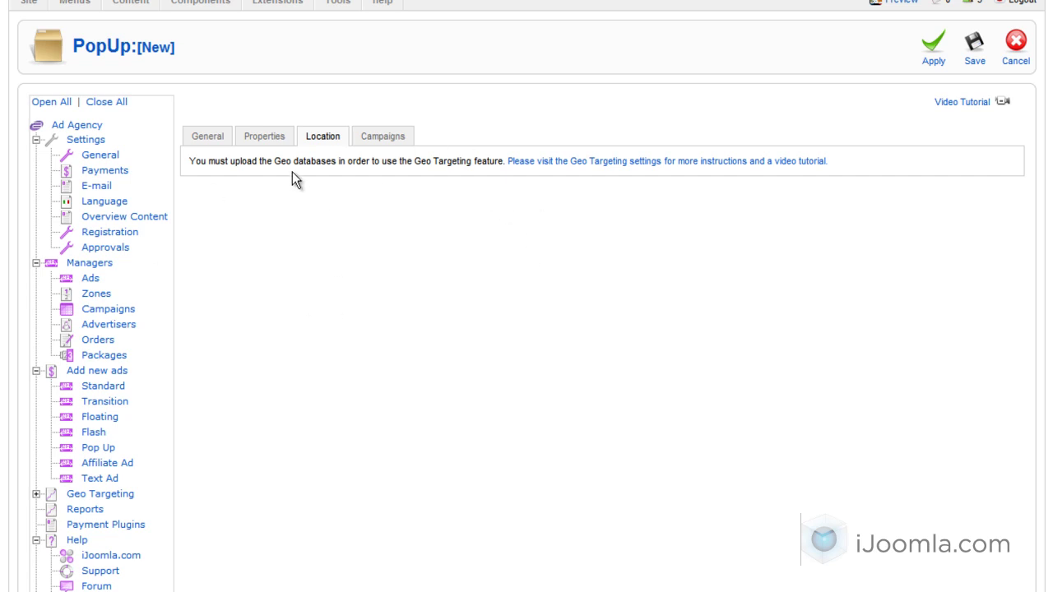
click(387, 144)
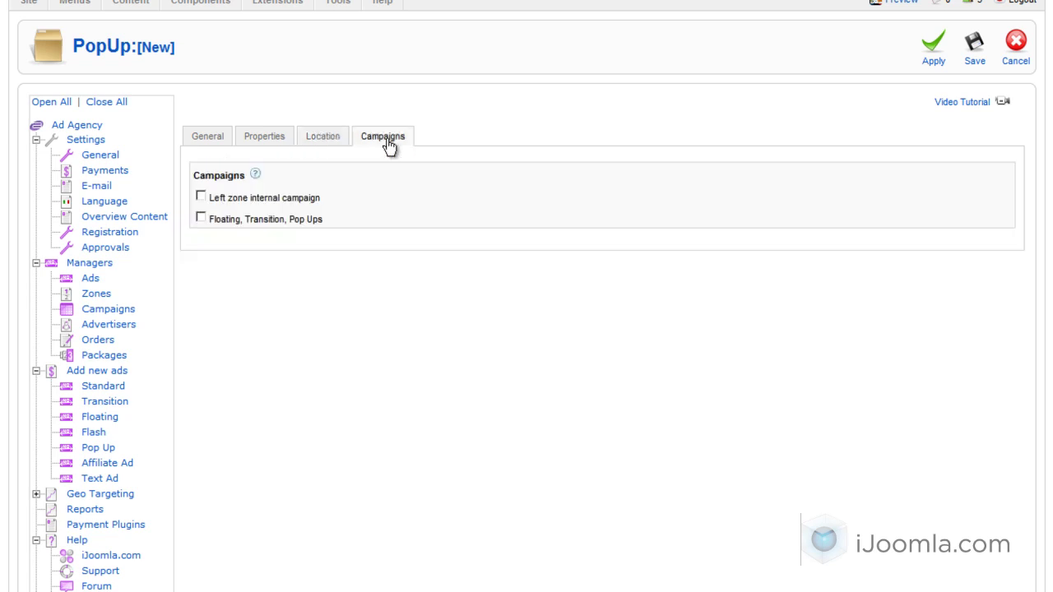
click(202, 219)
click(934, 46)
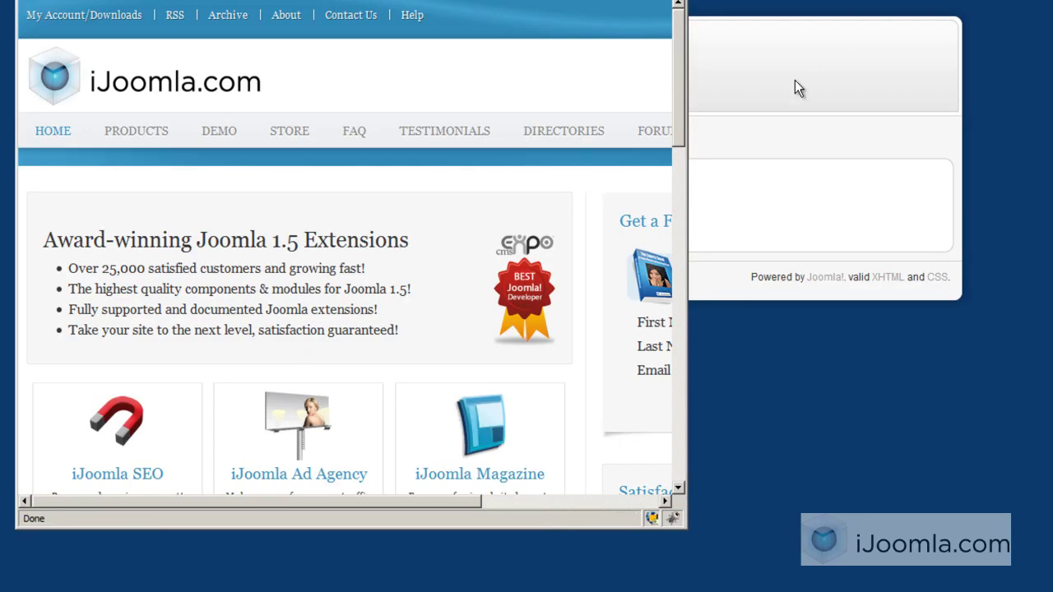
Step: Move and widen the iJoomla.com pop-up window on the website to inspect it, and close it
key(alt+space)
key(m)
click(398, 7)
key(alt+space)
key(m)
key(Return)
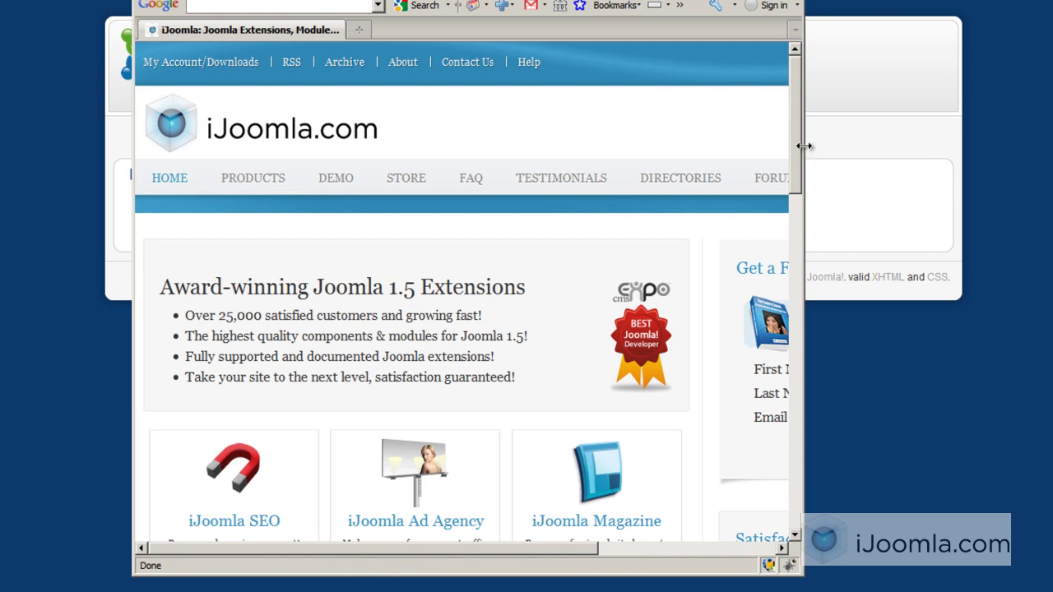
drag(804, 147, 959, 149)
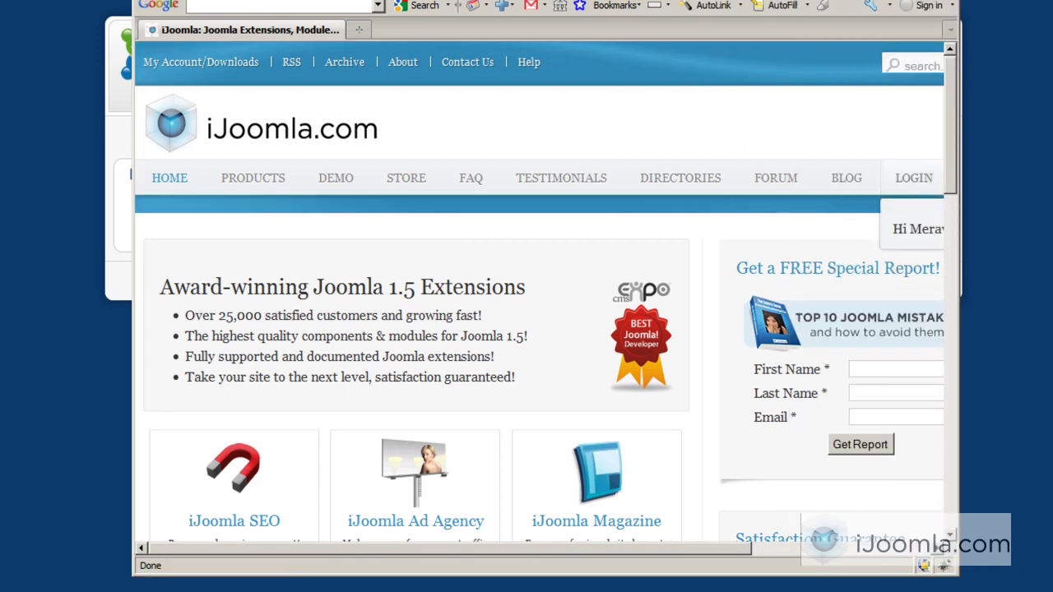
key(alt+space)
key(m)
click(538, 72)
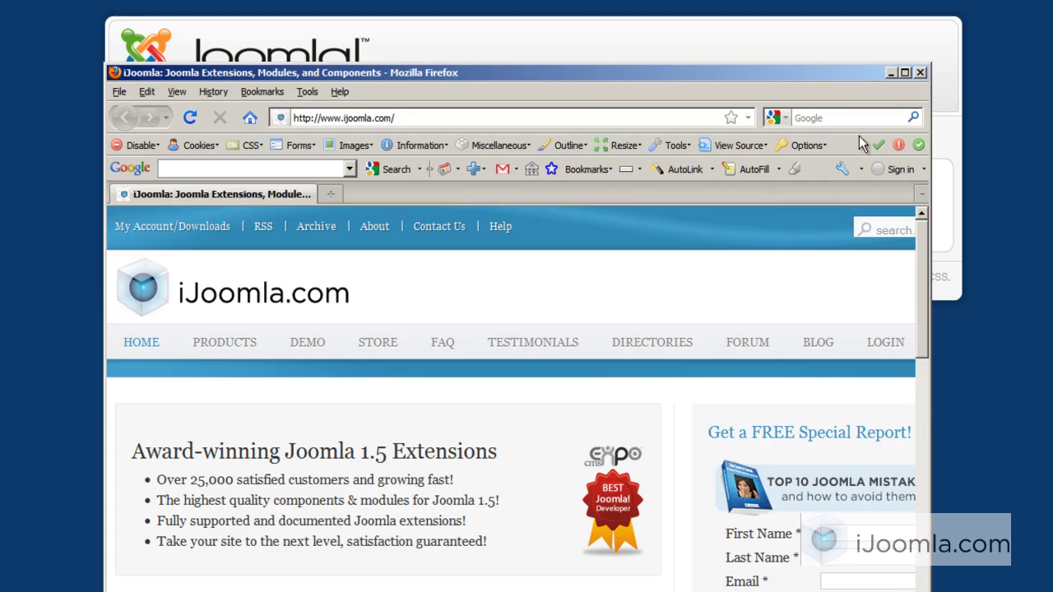
click(922, 73)
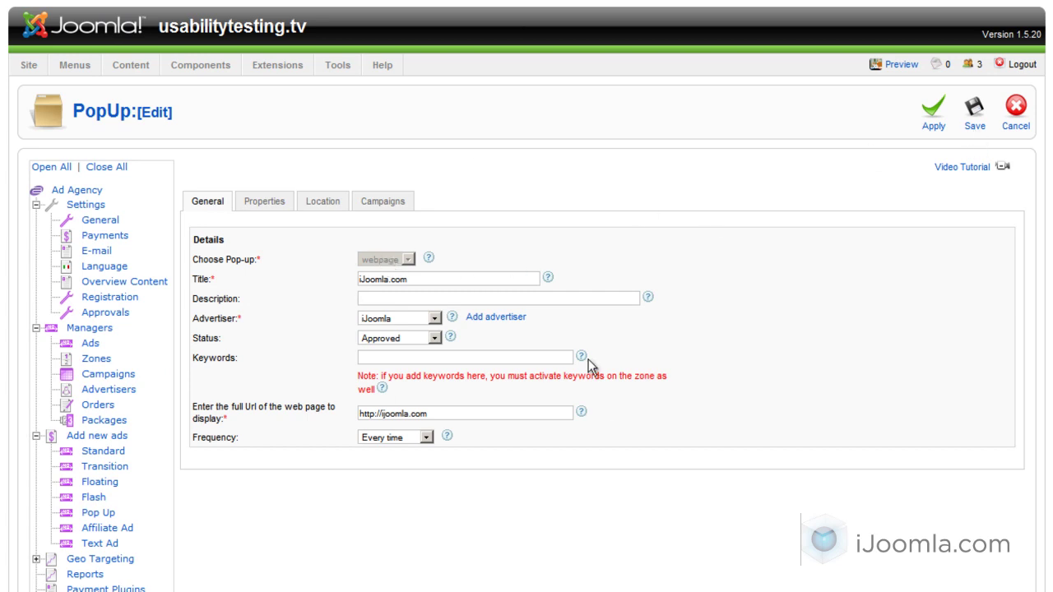
Step: Set the status of the iJoomla.com pop-up ad to Pending and save it
click(979, 115)
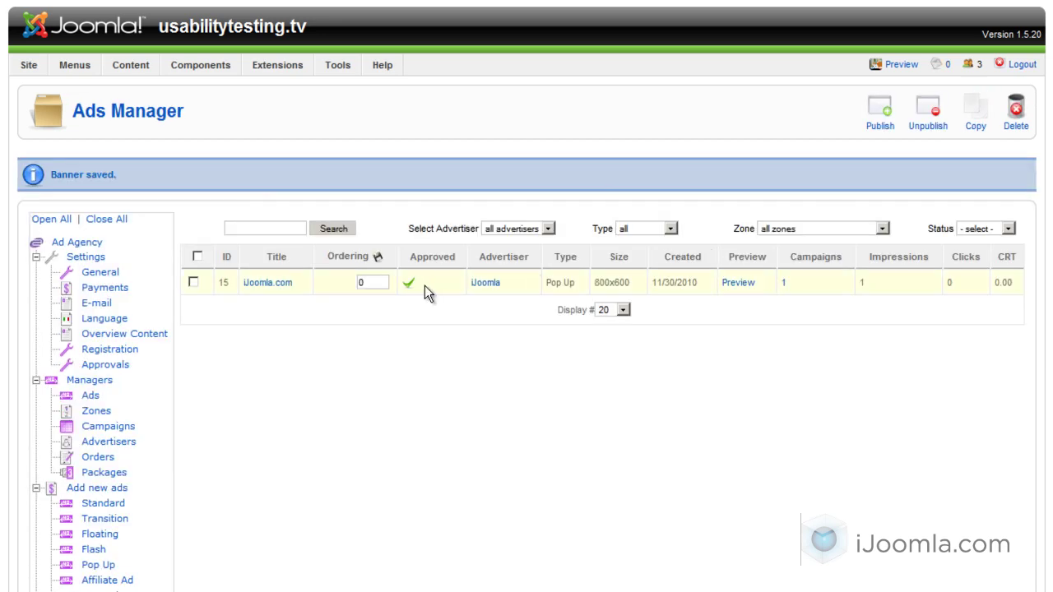
click(256, 285)
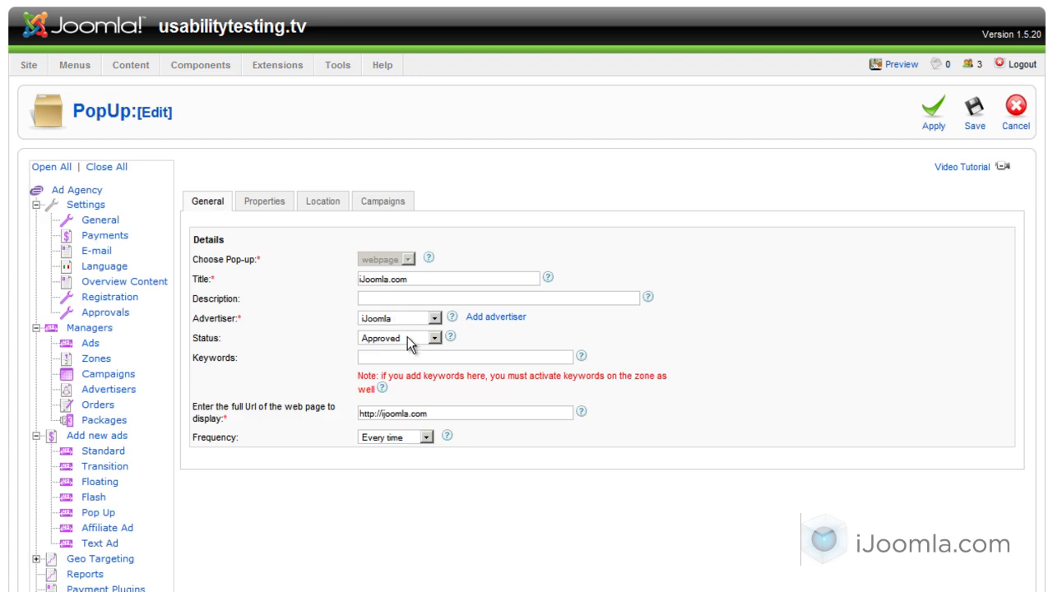
click(414, 339)
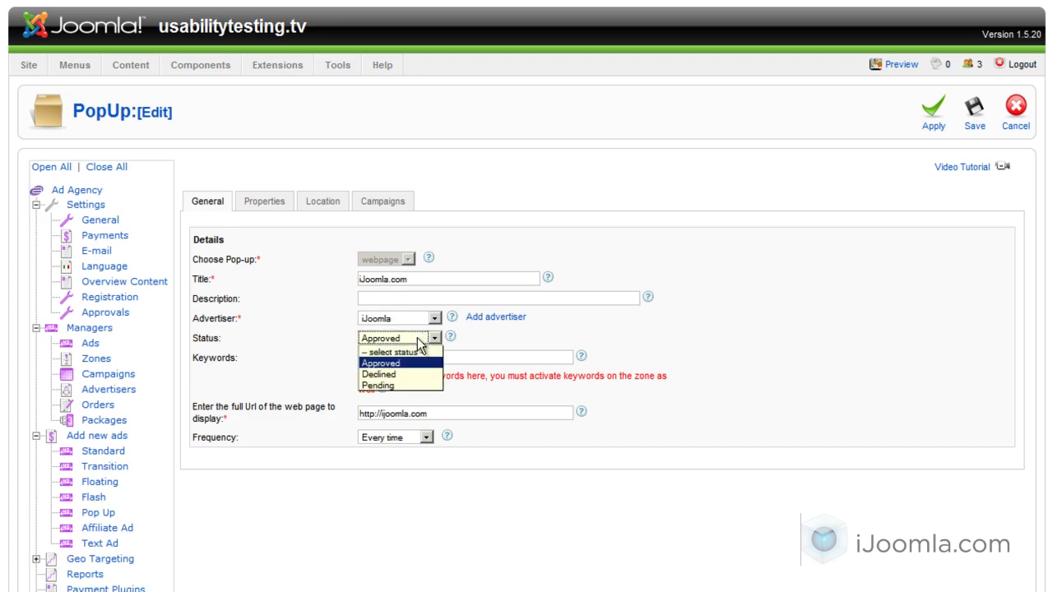
click(396, 385)
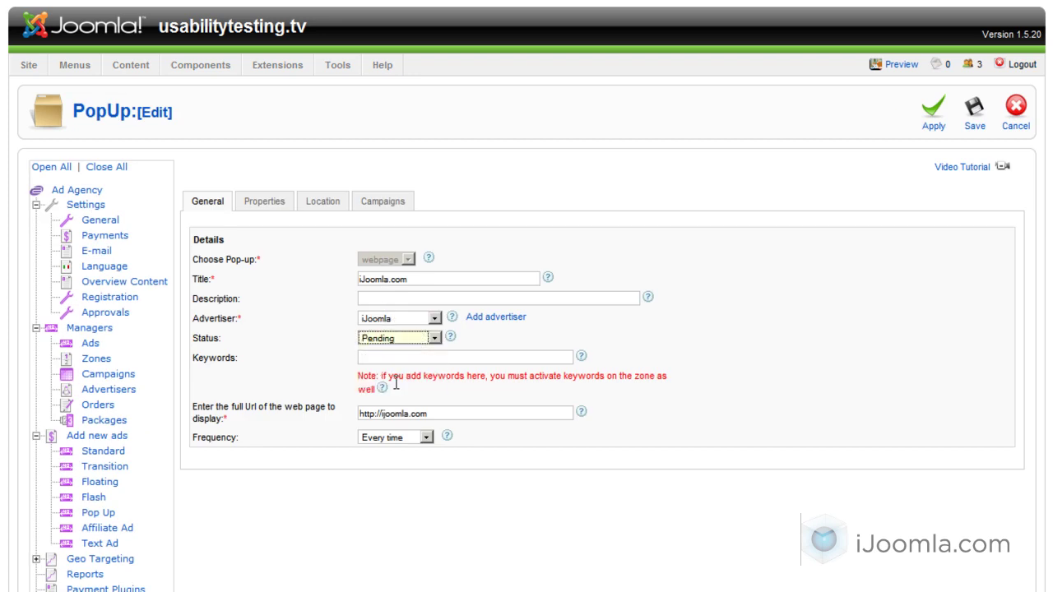
click(975, 111)
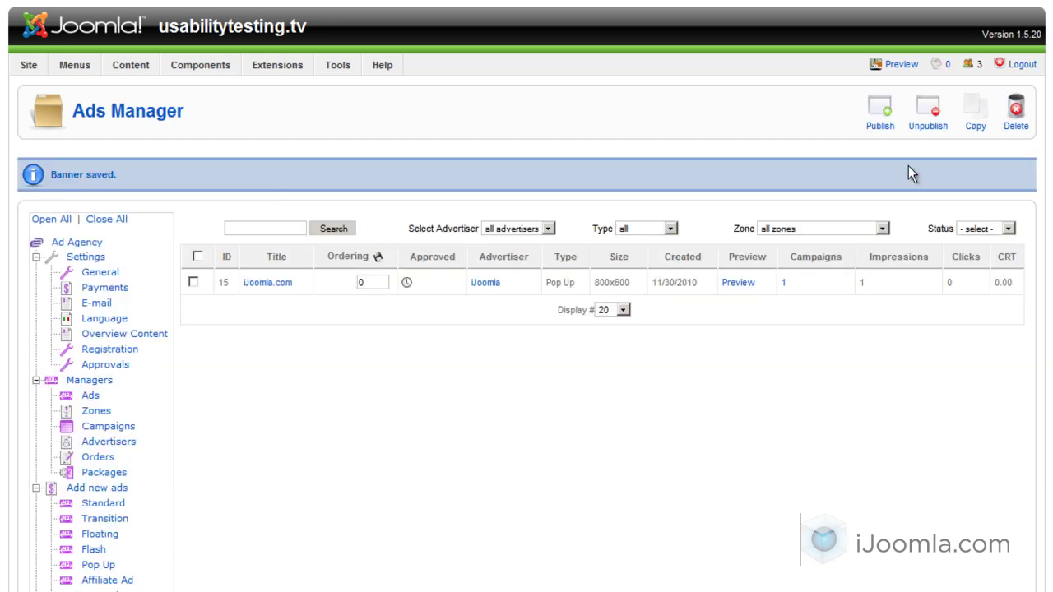
Step: Start a new Pop Up ad and set its pop-up type to image
scroll(98, 492, down, 2)
click(99, 468)
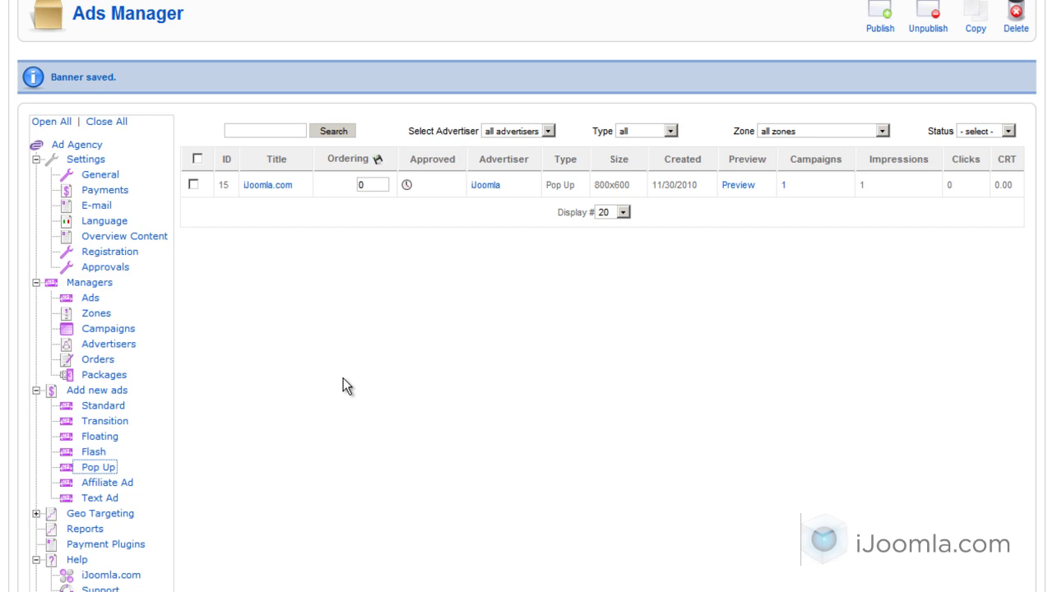
click(403, 260)
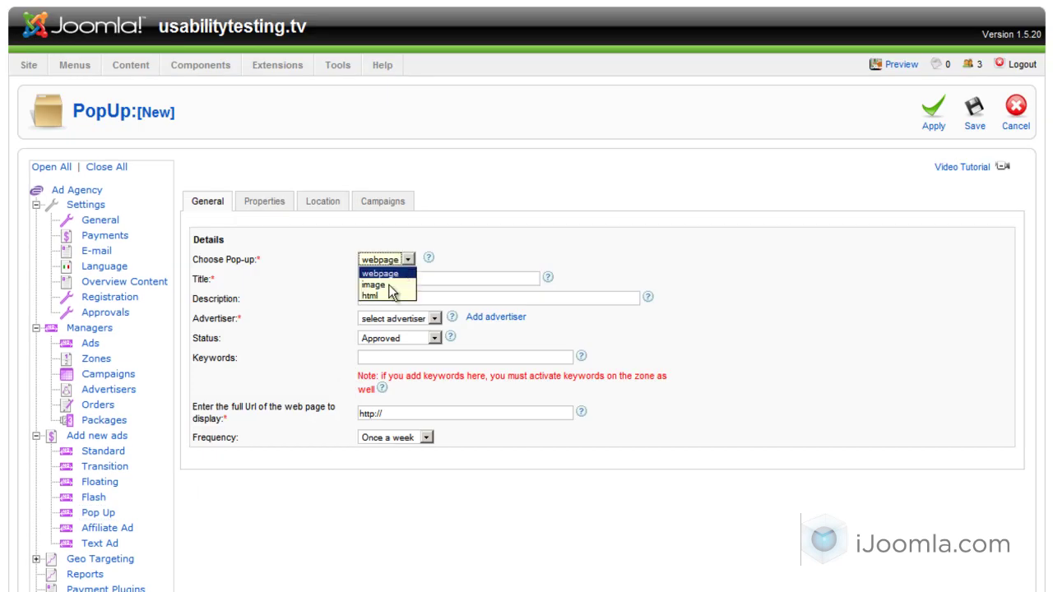
click(386, 285)
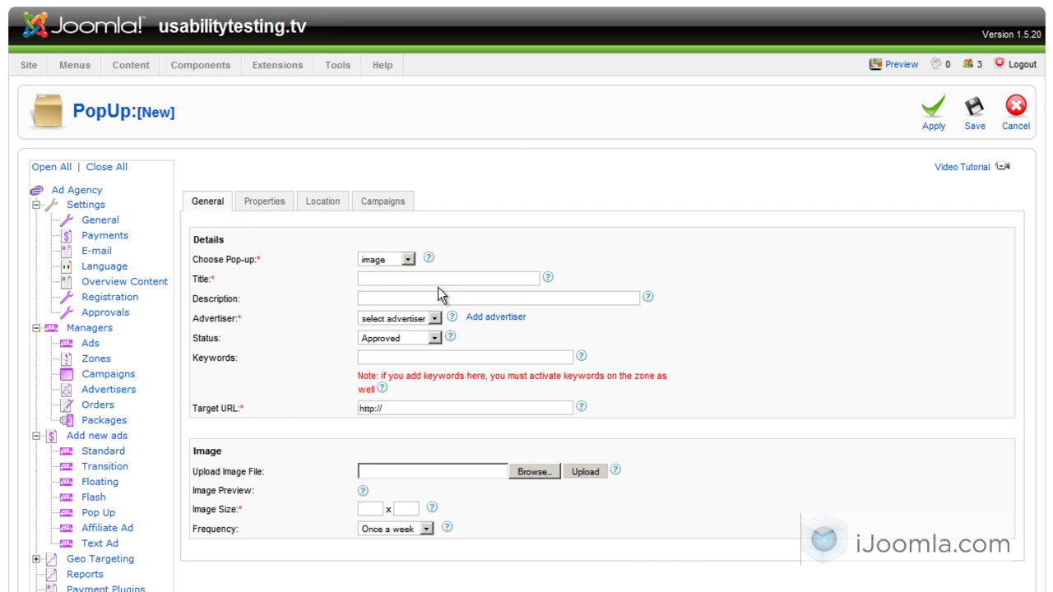
Step: Select iJoomla as the advertiser and title the ad "iJooomla Surveys"
click(424, 319)
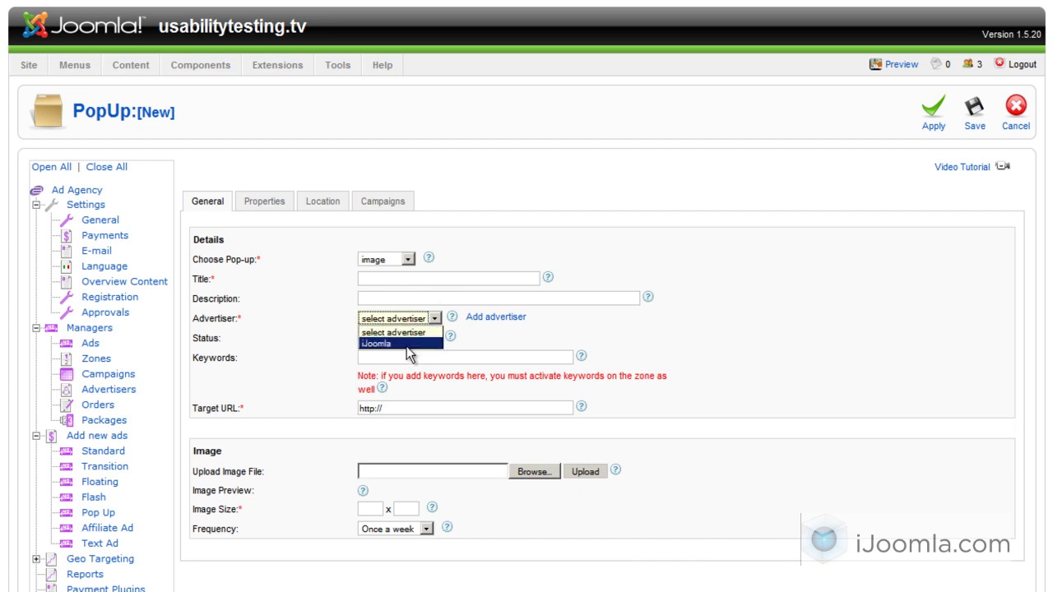
click(407, 346)
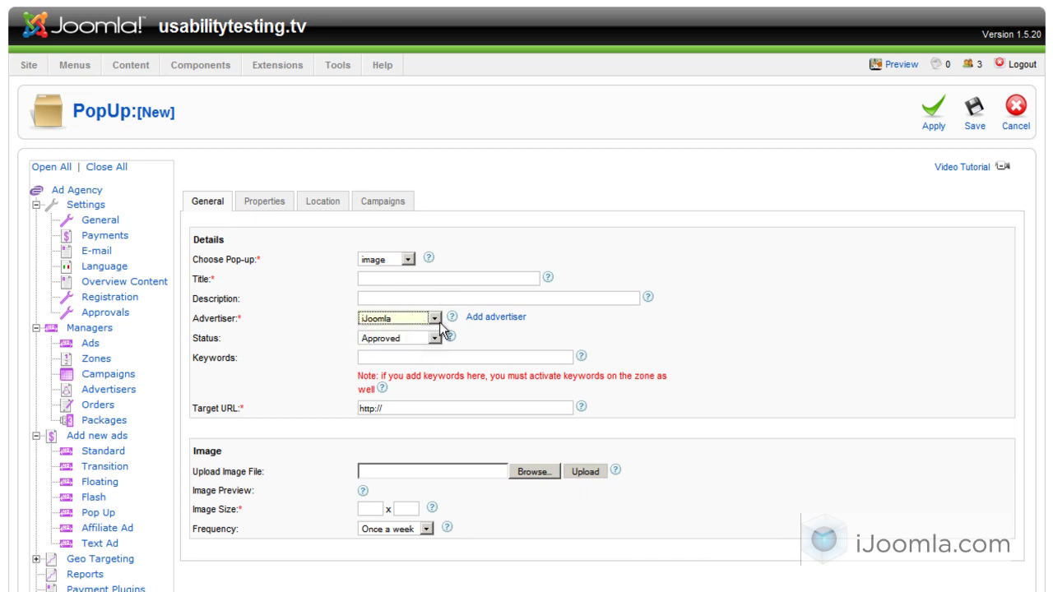
click(426, 278)
text(i)
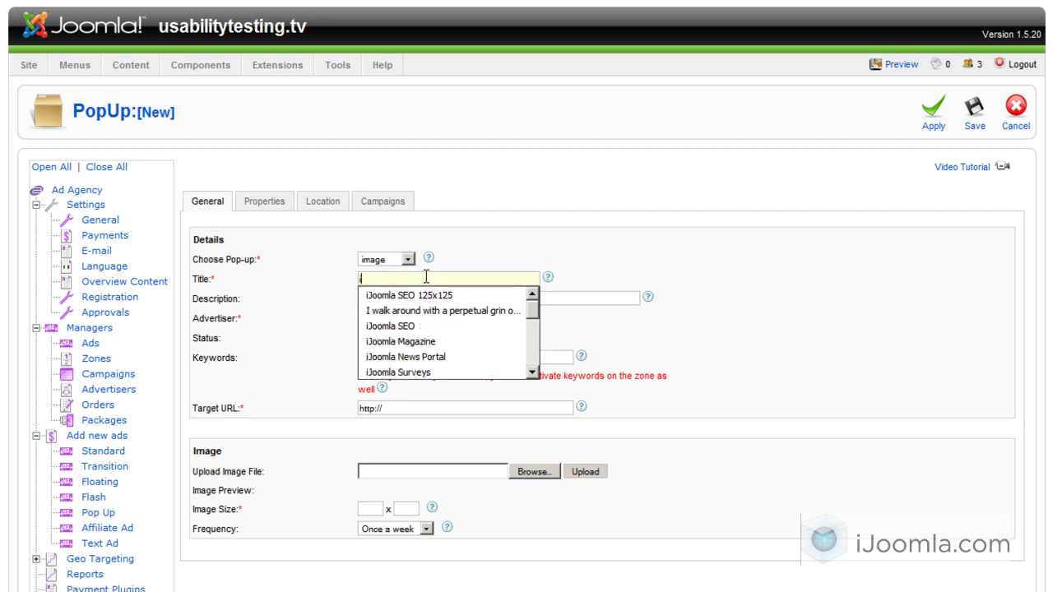
text(Jooomla Surv)
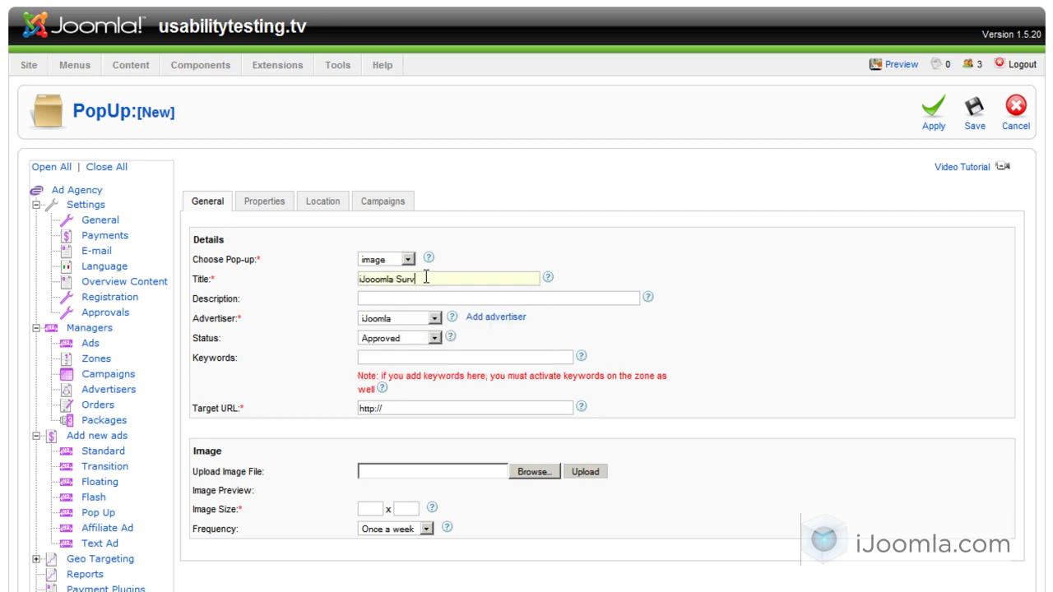
text(eys)
Step: Upload 300x300last.gif from the banners folder as the pop-up ad's image
scroll(452, 406, down, 3)
scroll(452, 406, down, 3)
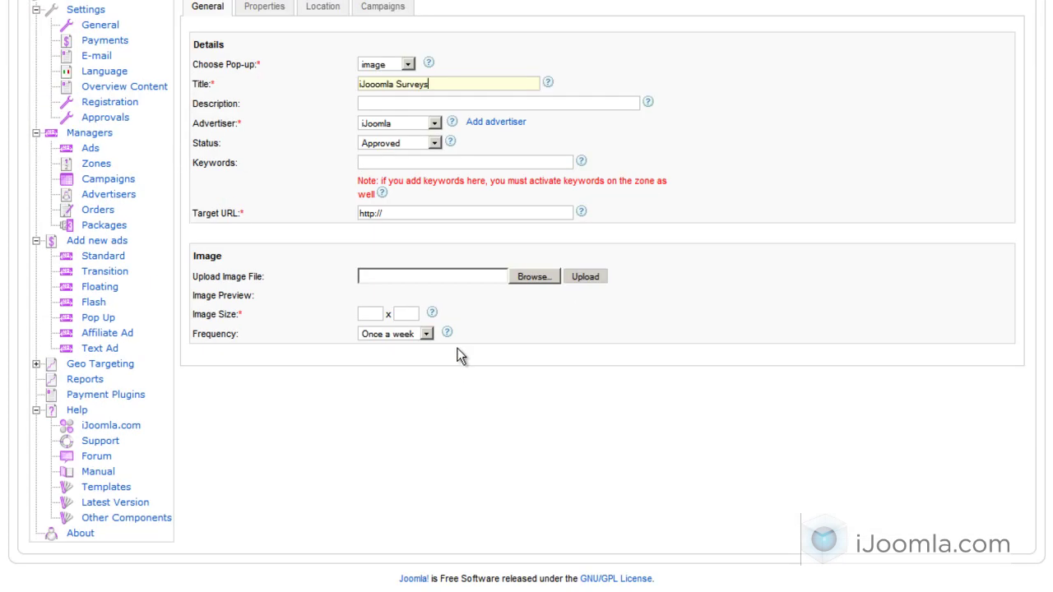
click(535, 276)
click(392, 33)
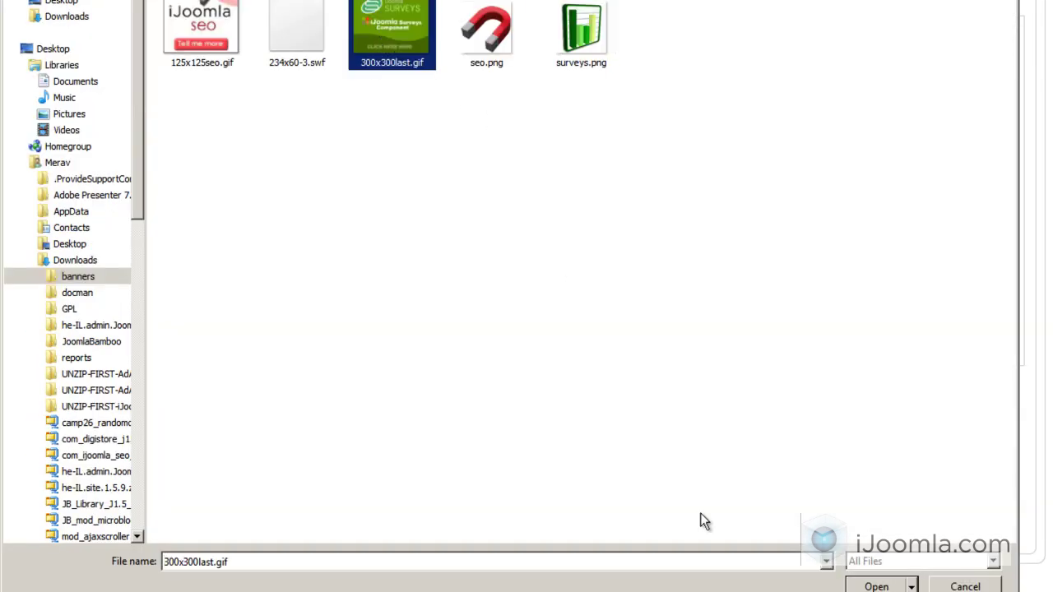
click(881, 587)
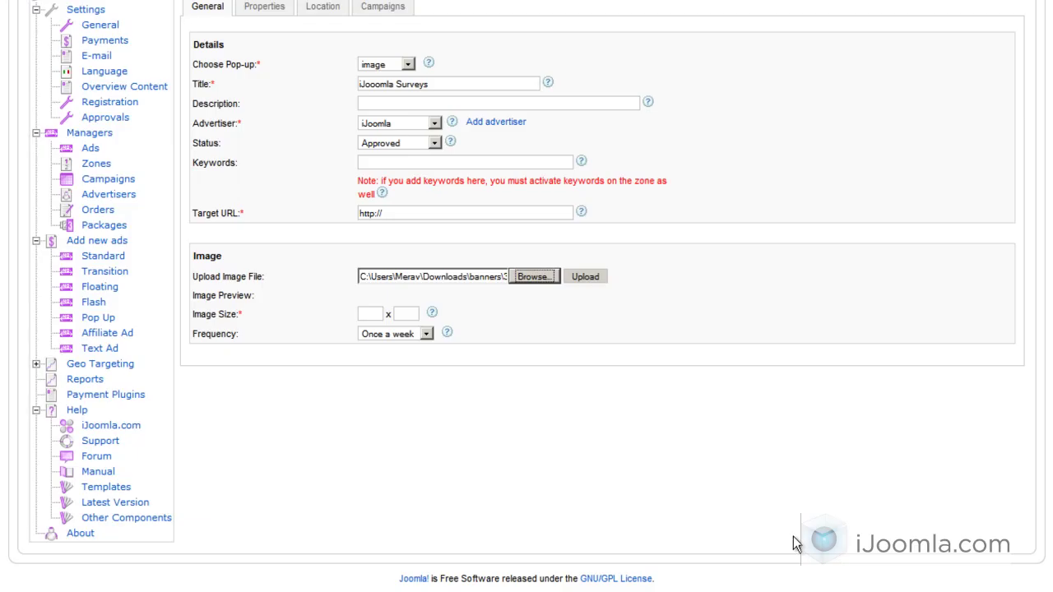
click(587, 277)
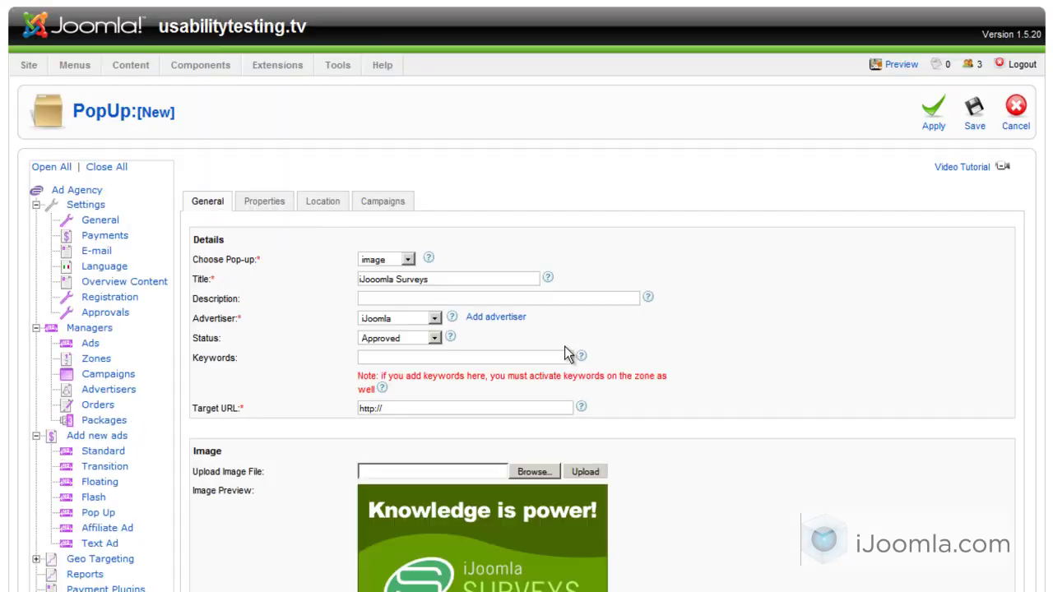
Step: Set the image pop-up's display frequency to Every time
scroll(237, 385, down, 5)
click(376, 511)
click(399, 527)
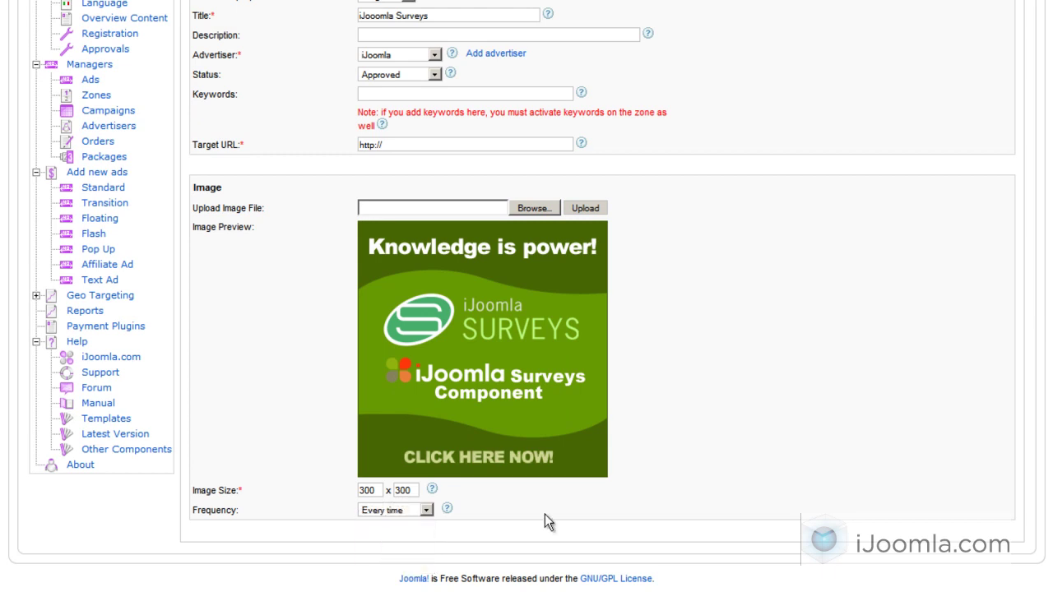
scroll(303, 186, up, 3)
scroll(285, 150, down, 3)
scroll(283, 152, up, 5)
click(284, 205)
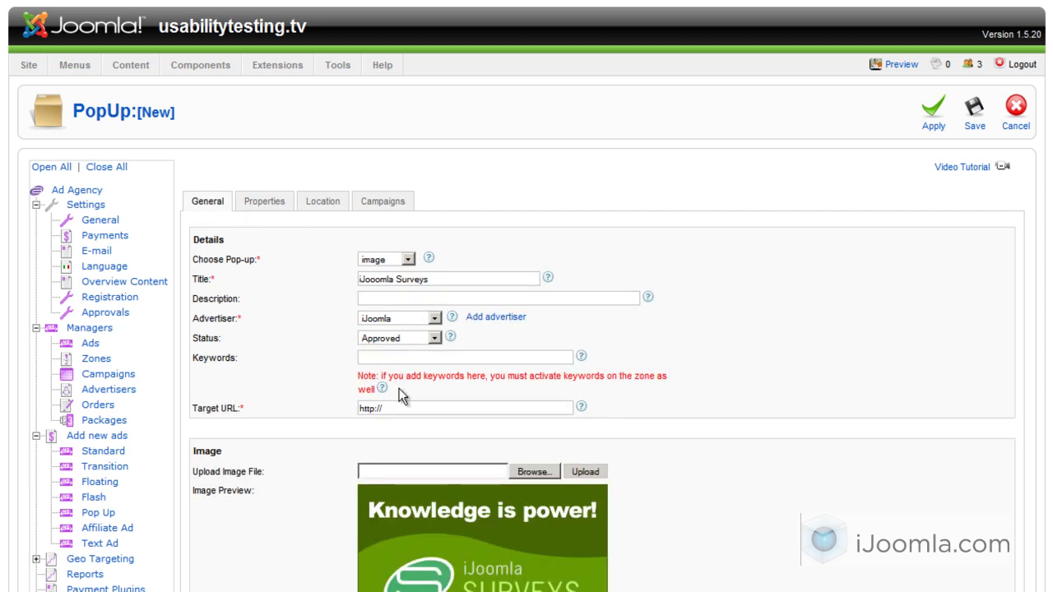
scroll(401, 389, down, 3)
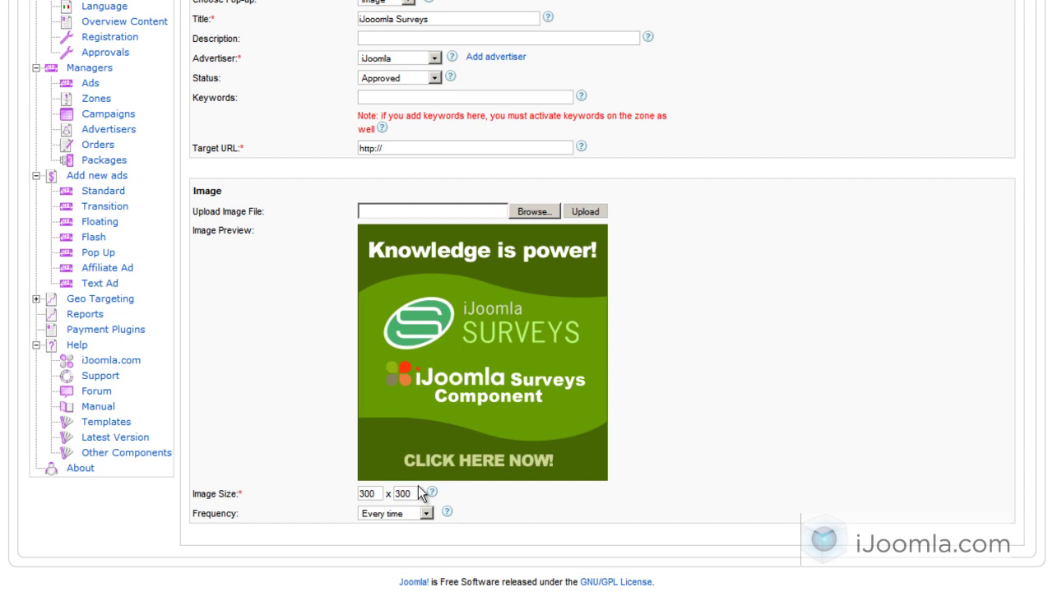
Step: Add the image pop-up to the Floating, Transition, Pop Ups campaign and try to apply the changes
scroll(326, 205, up, 5)
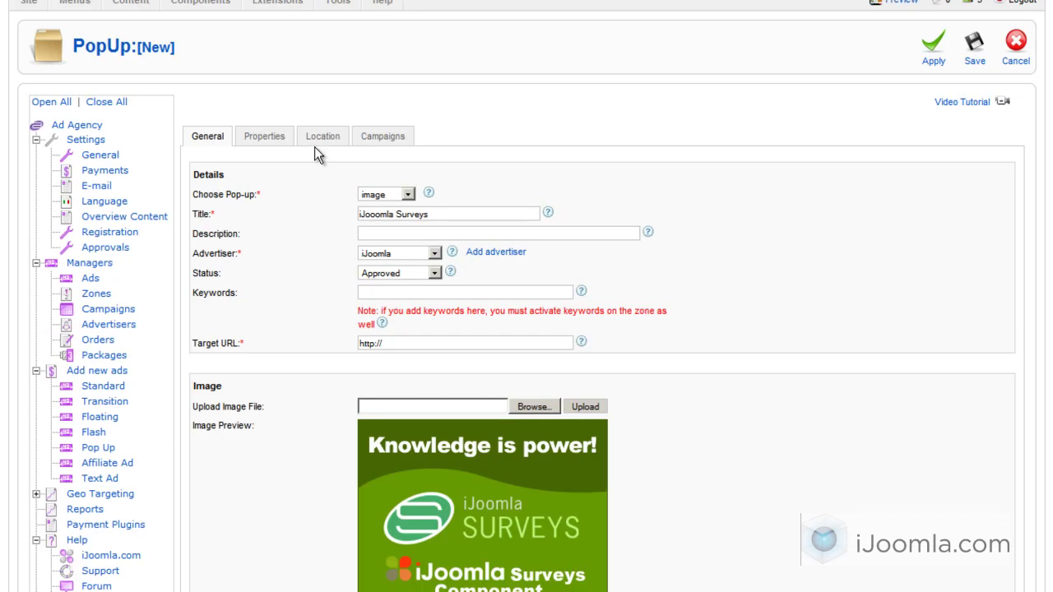
click(383, 138)
click(201, 218)
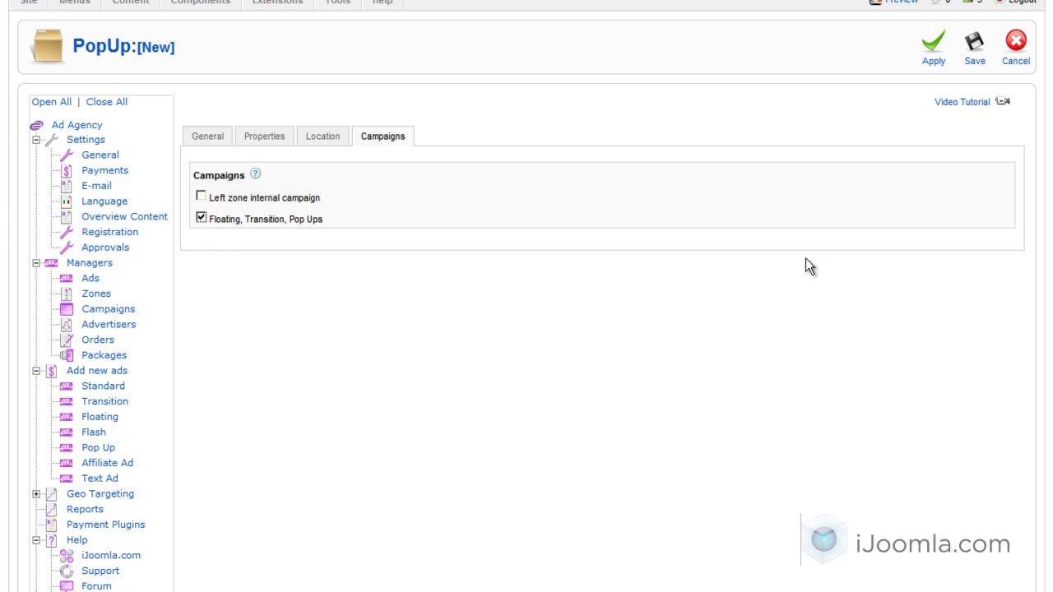
scroll(806, 251, up, 2)
click(934, 109)
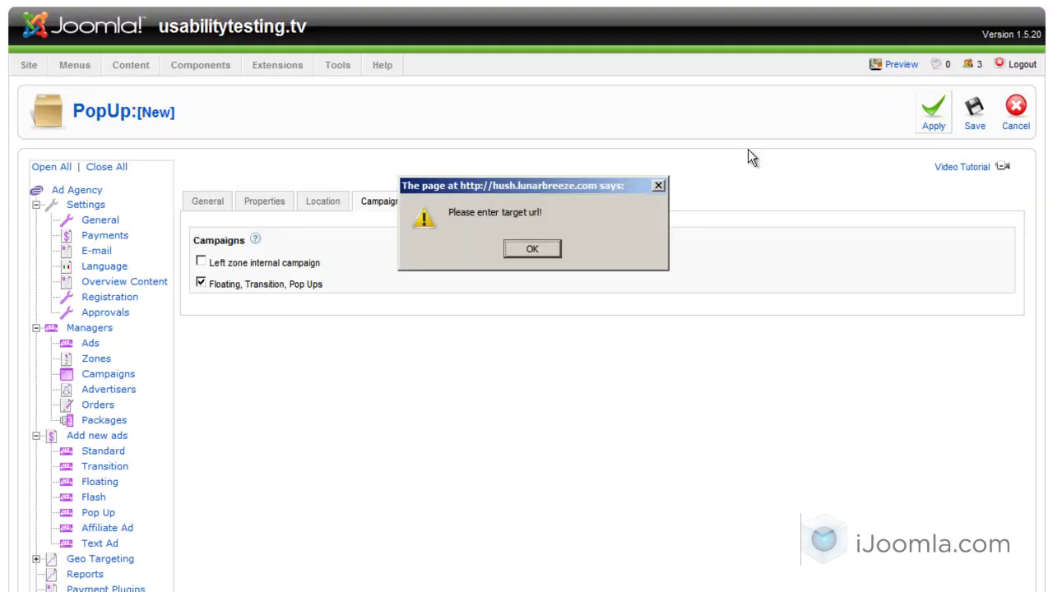
click(533, 249)
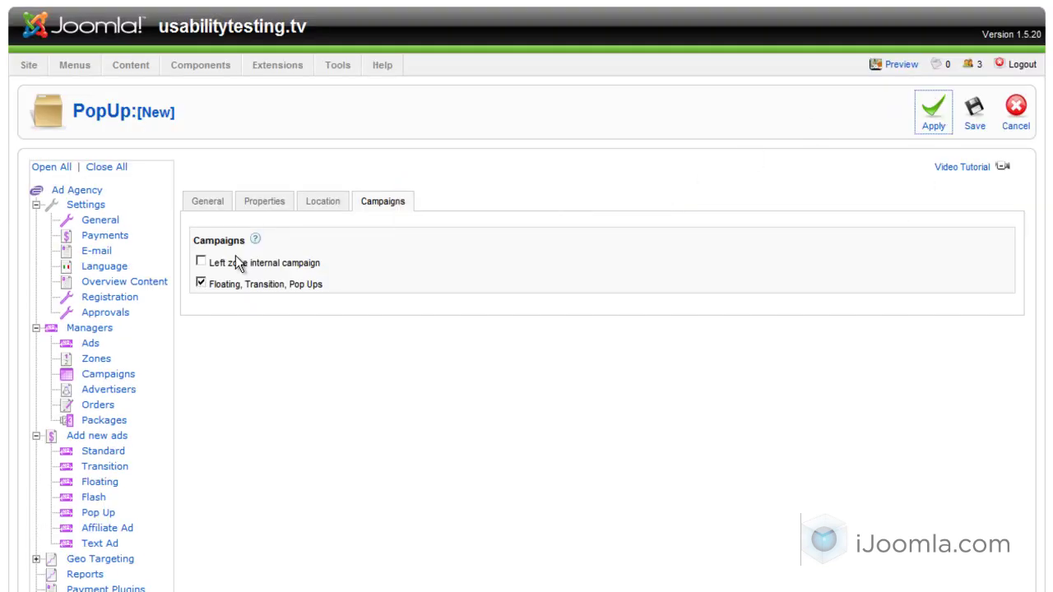
click(208, 202)
scroll(413, 360, down, 1)
click(410, 343)
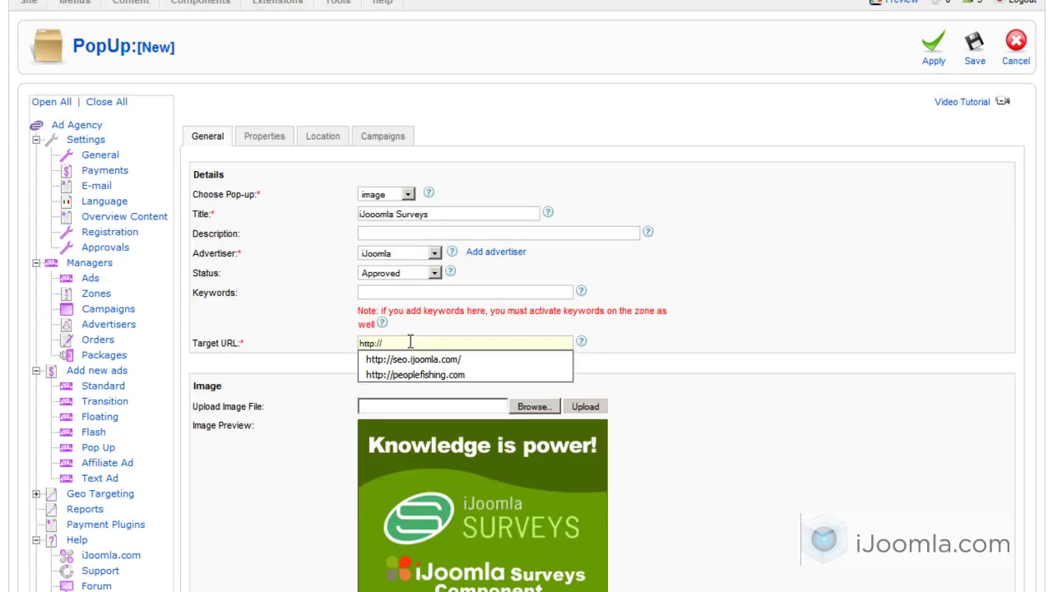
text(su)
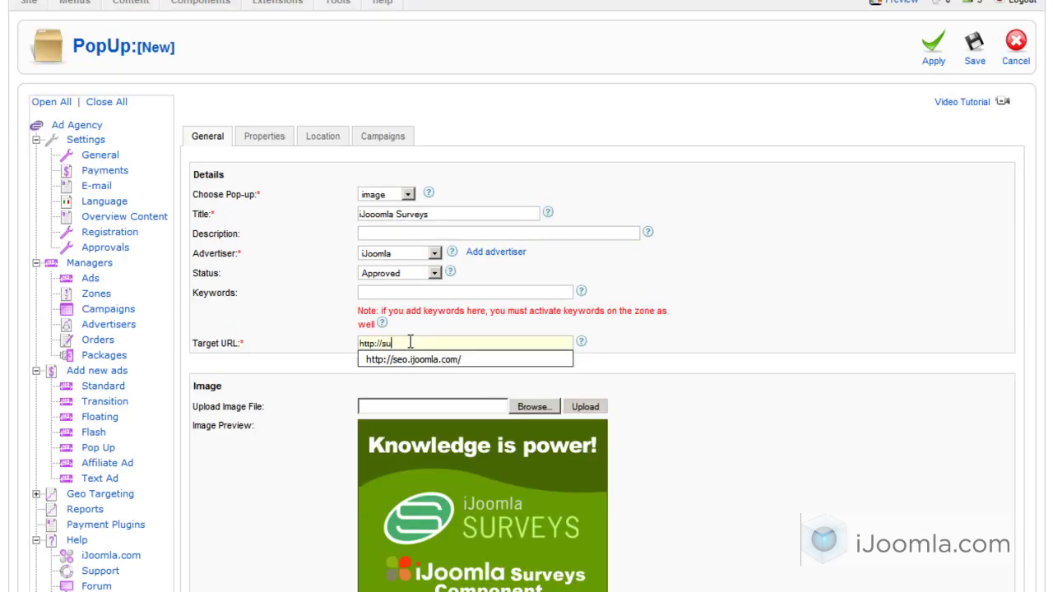
text(rveys.ijoomla.com)
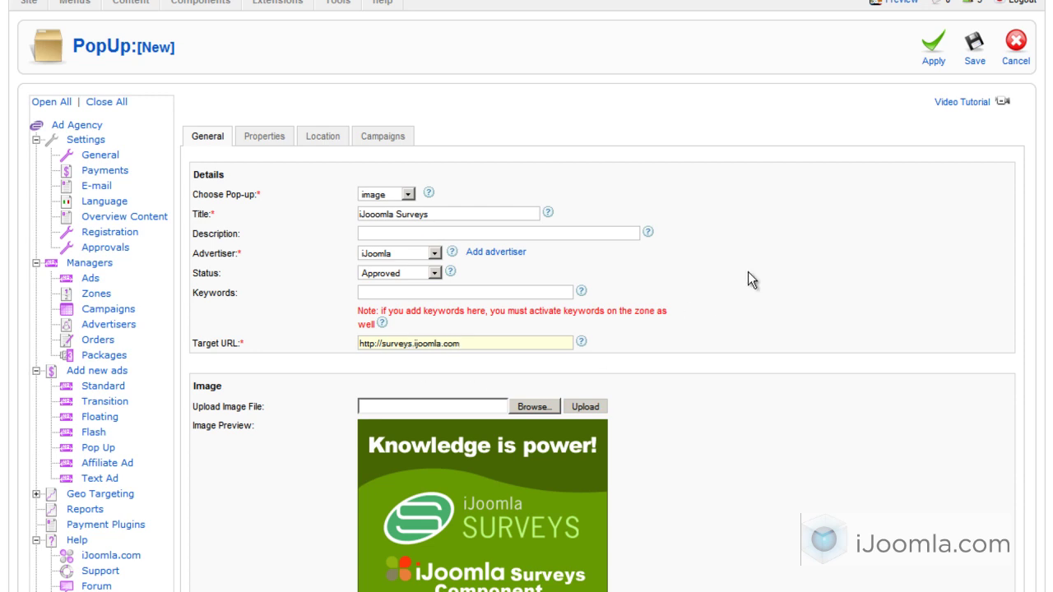
click(933, 47)
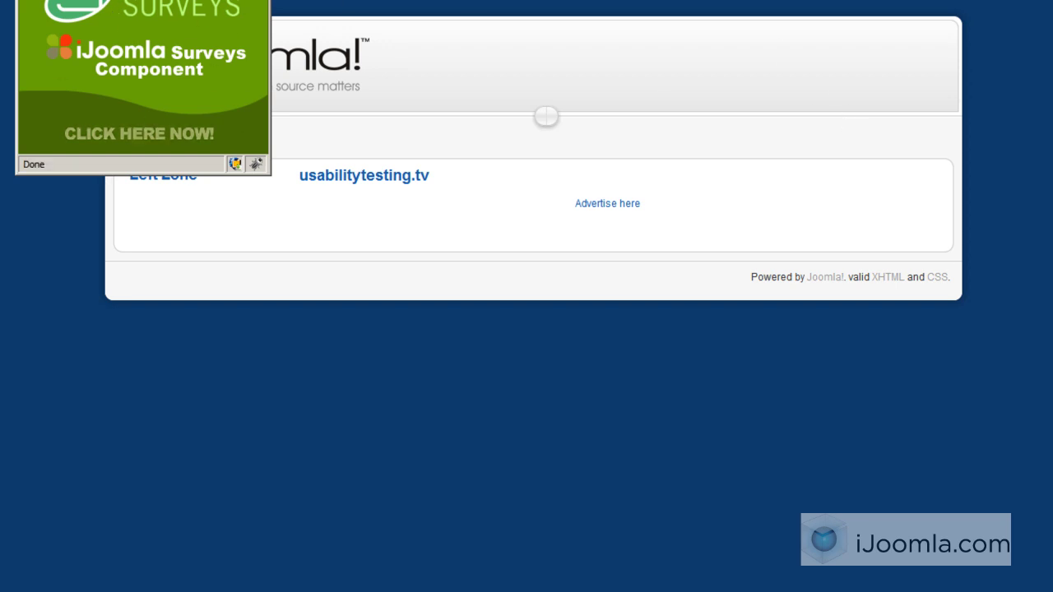
Step: Move the iJoomla Surveys pop-up window on the website to inspect it, close it, and return to the ad editor
drag(140, 0, 462, 226)
click(583, 84)
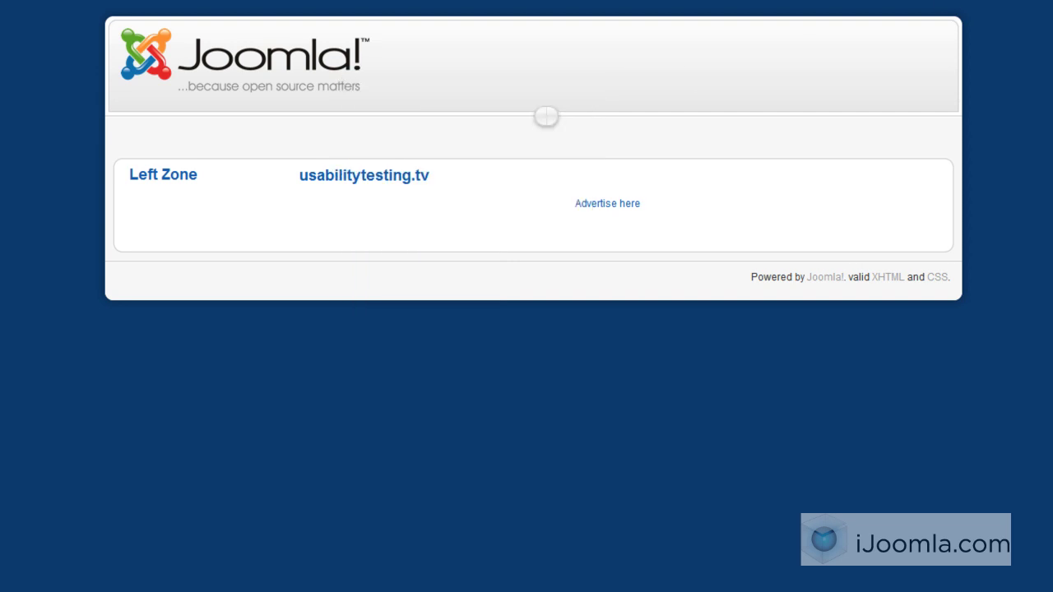
click(465, 5)
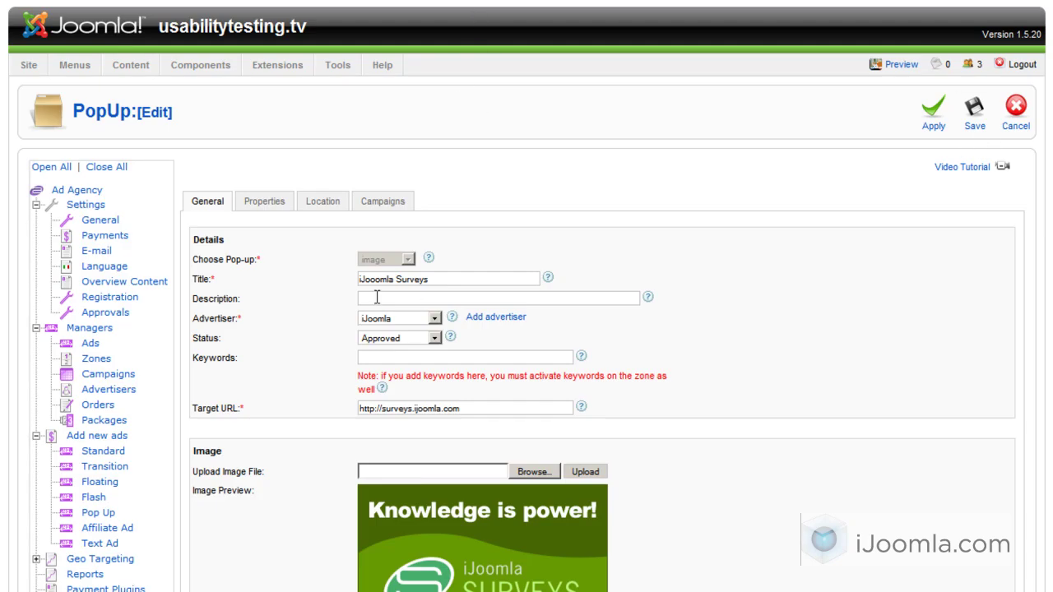
Step: Set the status of the iJooomla Surveys pop-up ad to Pending and save it
click(1015, 107)
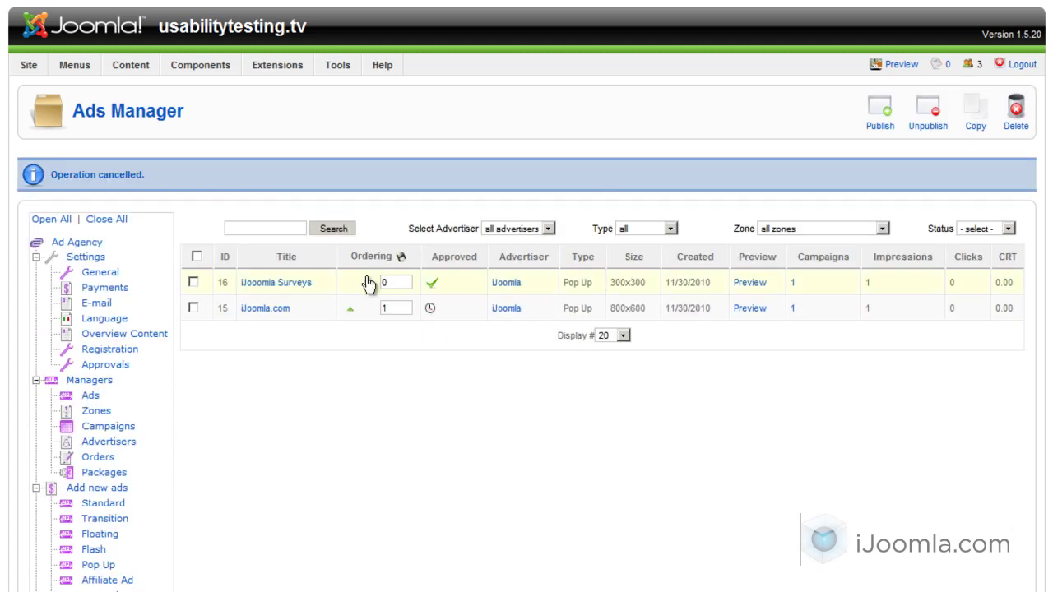
click(277, 284)
click(397, 339)
click(384, 382)
click(973, 109)
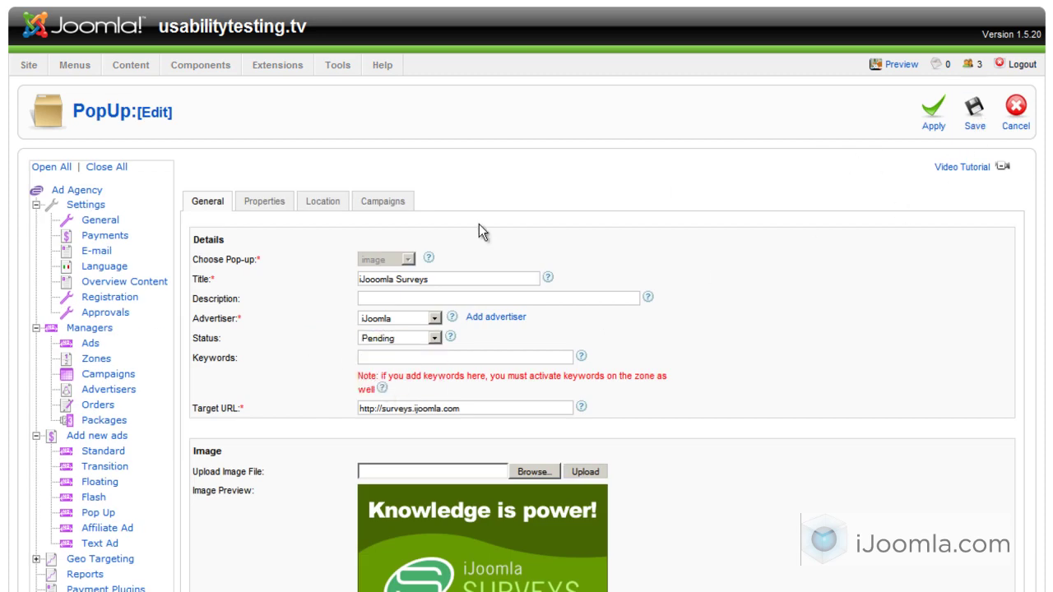
Step: Start another Pop Up ad and set its pop-up type to html
scroll(148, 304, down, 3)
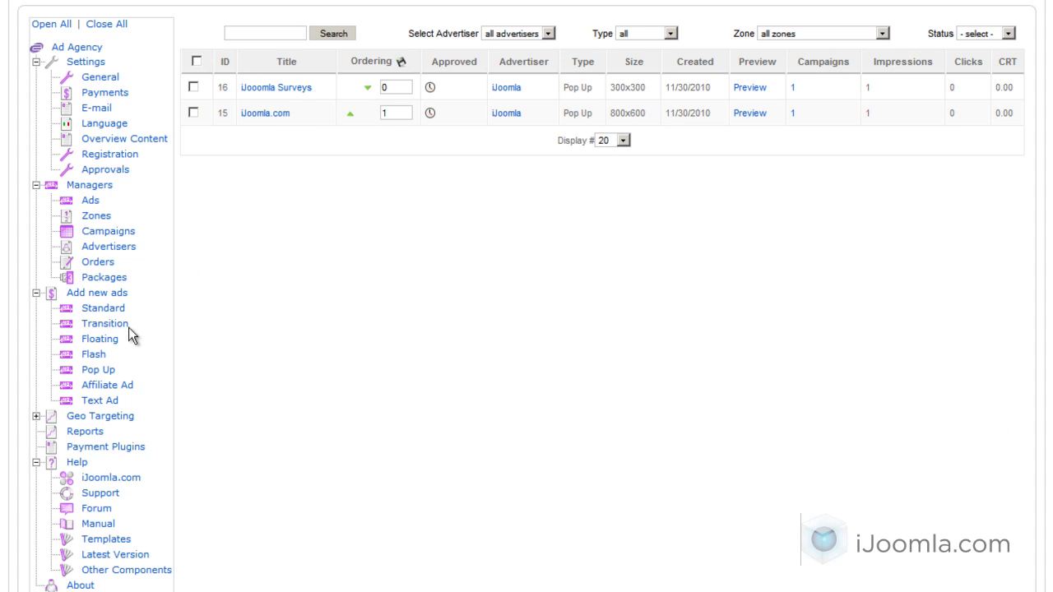
click(98, 370)
click(406, 259)
click(374, 295)
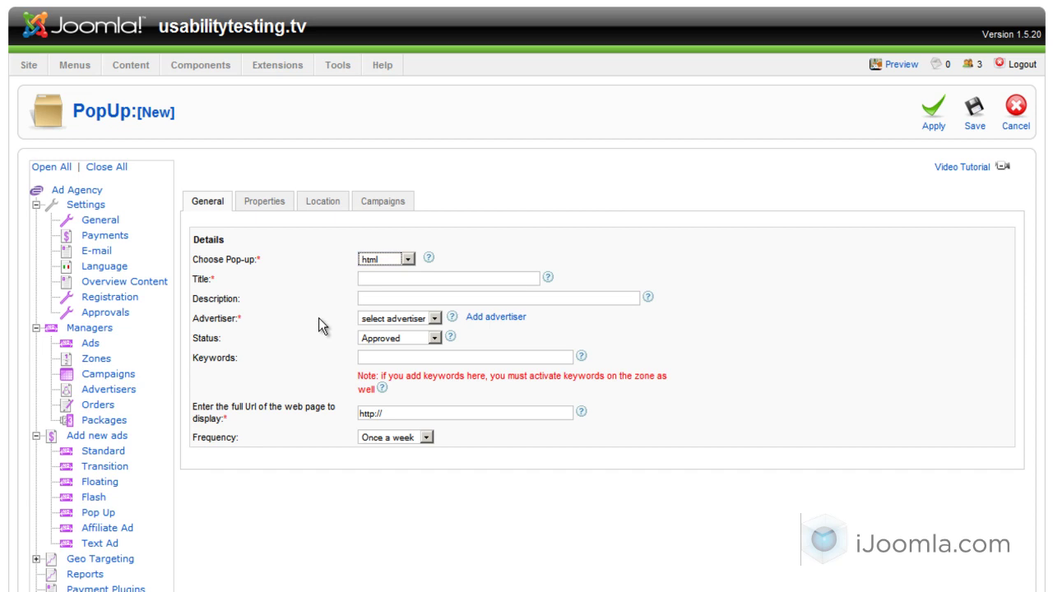
Step: Title the ad "html popup seo" and select iJoomla as its advertiser
double_click(404, 280)
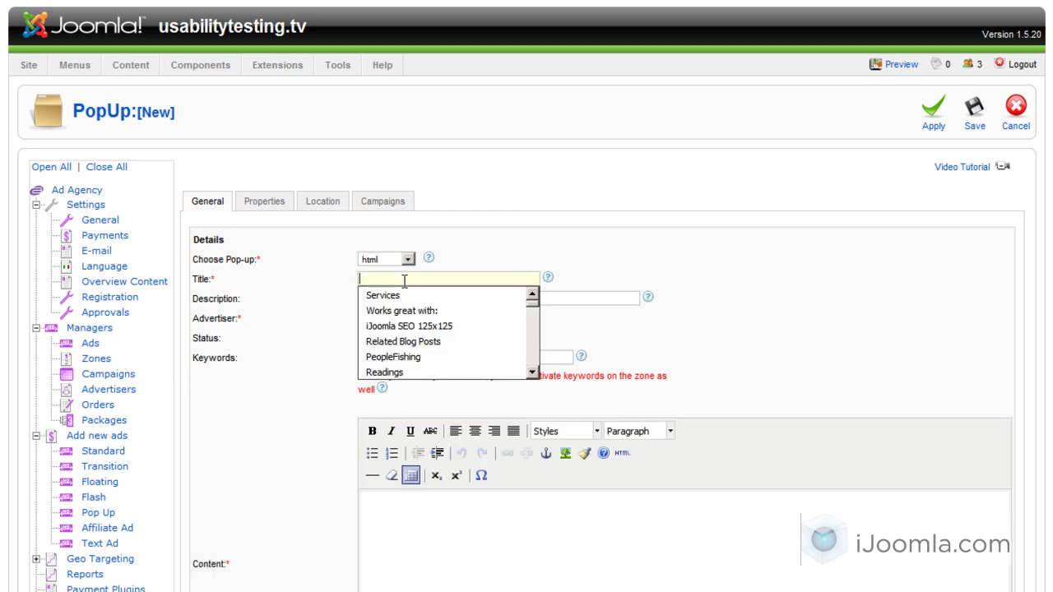
text(html popup seo)
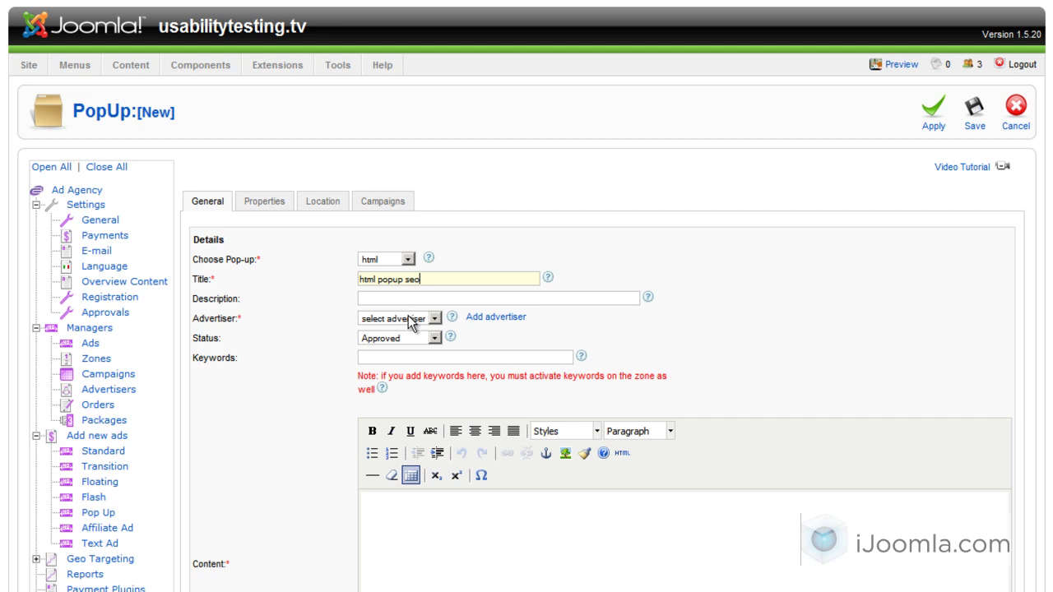
click(408, 318)
key(Return)
click(586, 323)
Step: Upload seo.png from the banners folder through the image dialog of the ad's content editor
scroll(584, 329, down, 5)
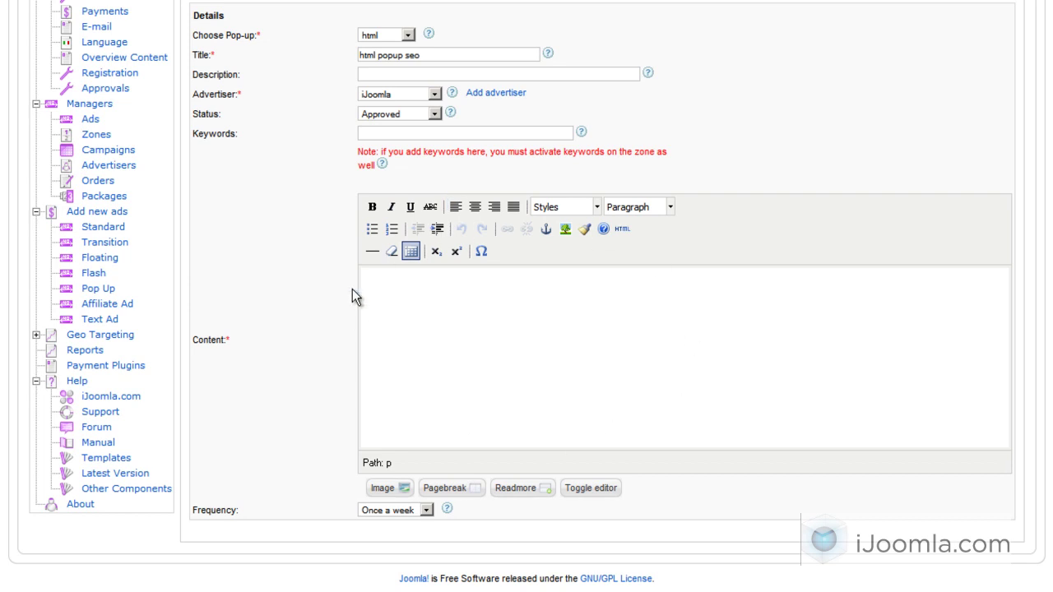
click(426, 395)
click(399, 488)
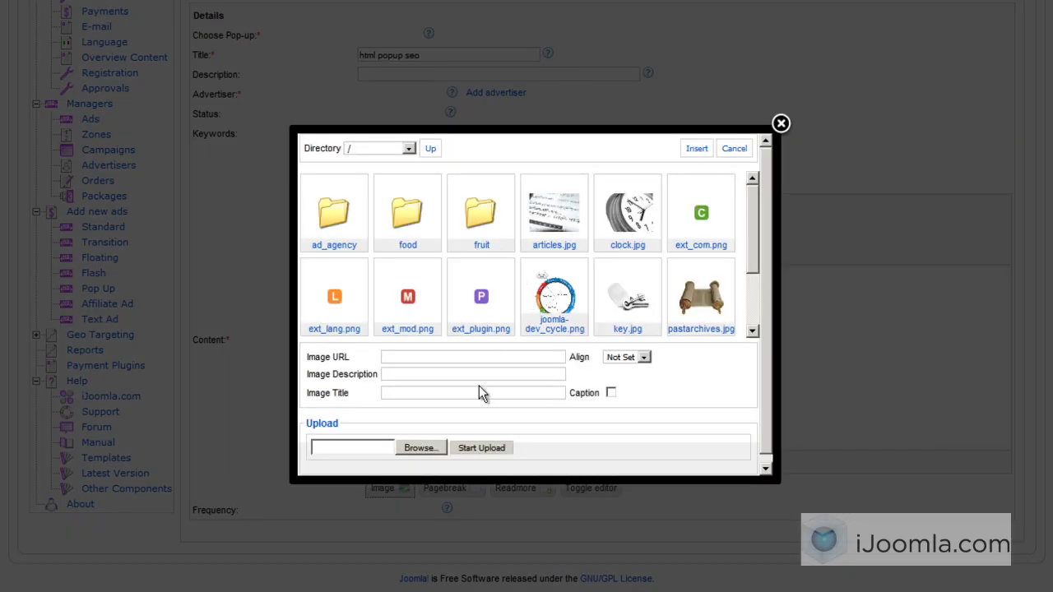
click(420, 450)
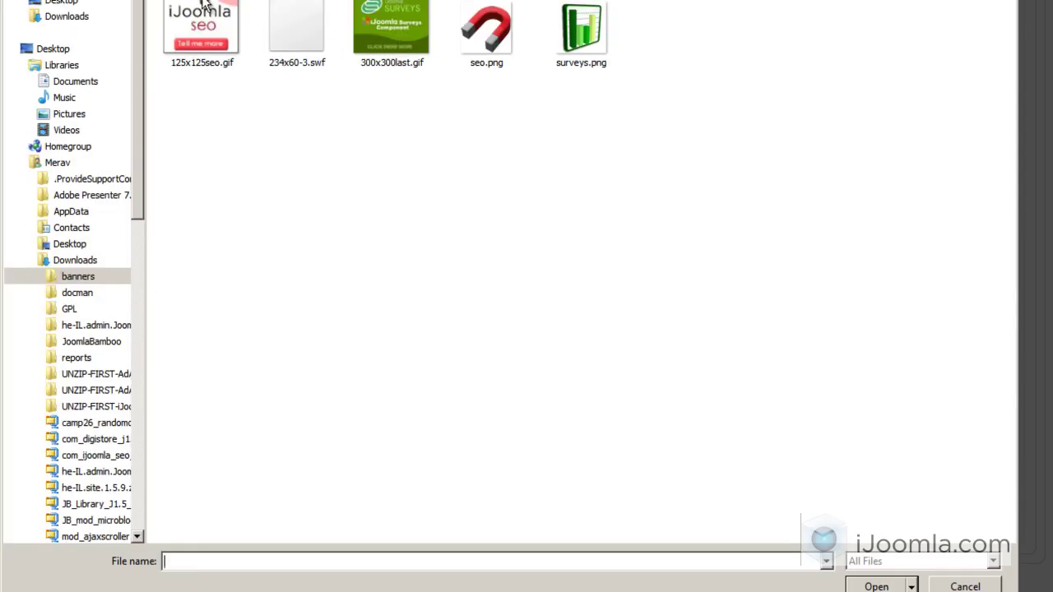
click(205, 21)
click(497, 49)
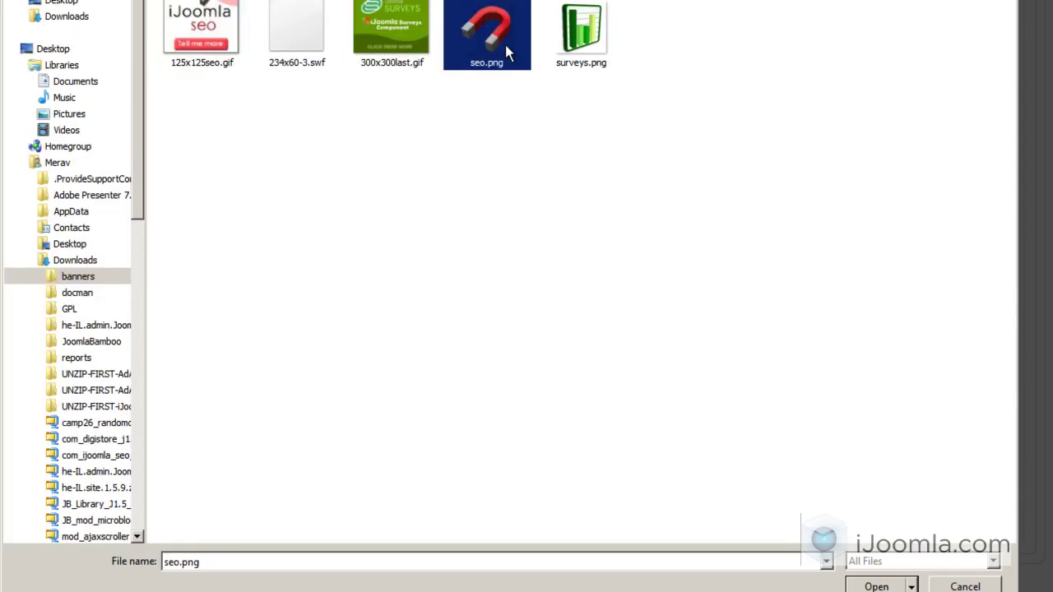
click(874, 586)
click(482, 448)
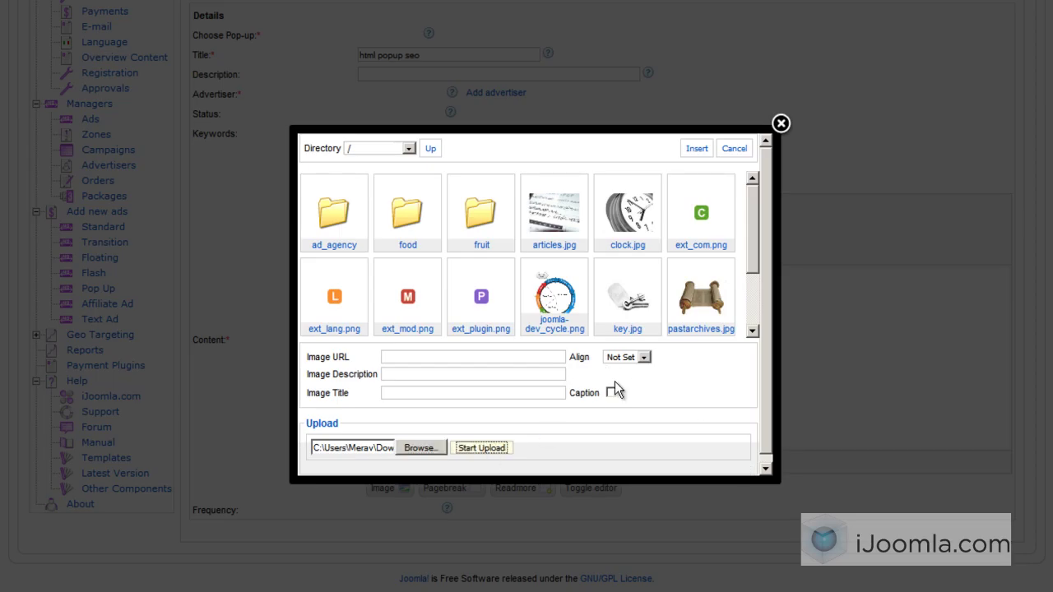
Step: Try to insert the uploaded seo.png into the ad's content with Left alignment
drag(749, 249, 750, 334)
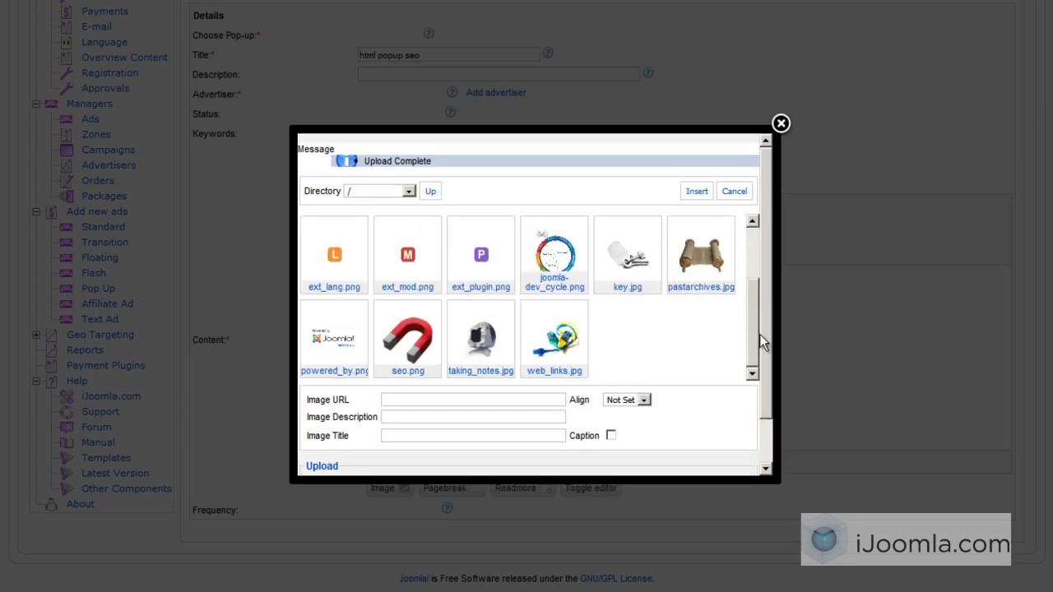
click(413, 331)
click(644, 400)
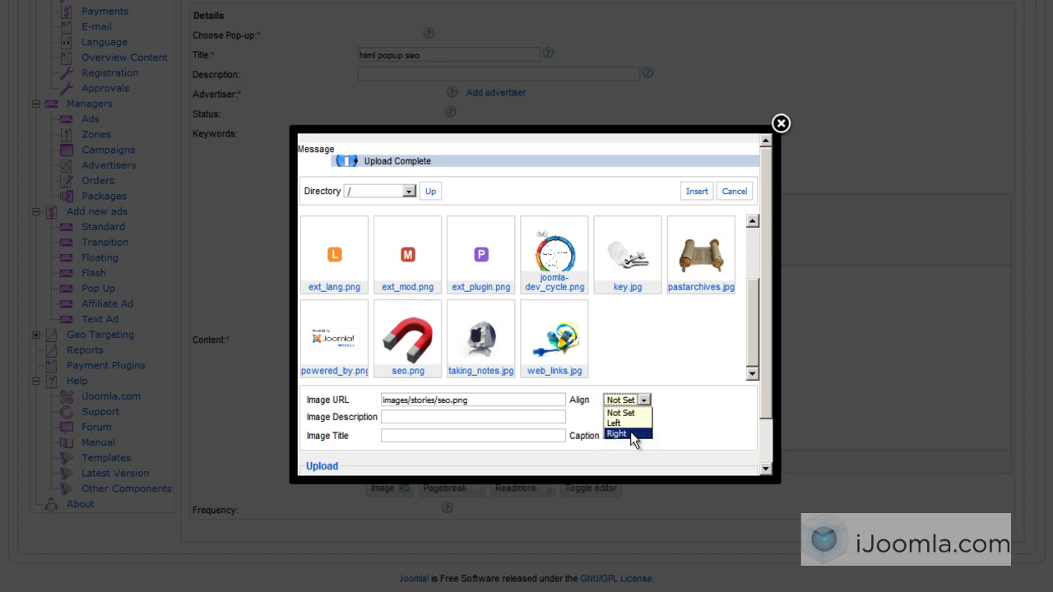
click(630, 422)
click(696, 191)
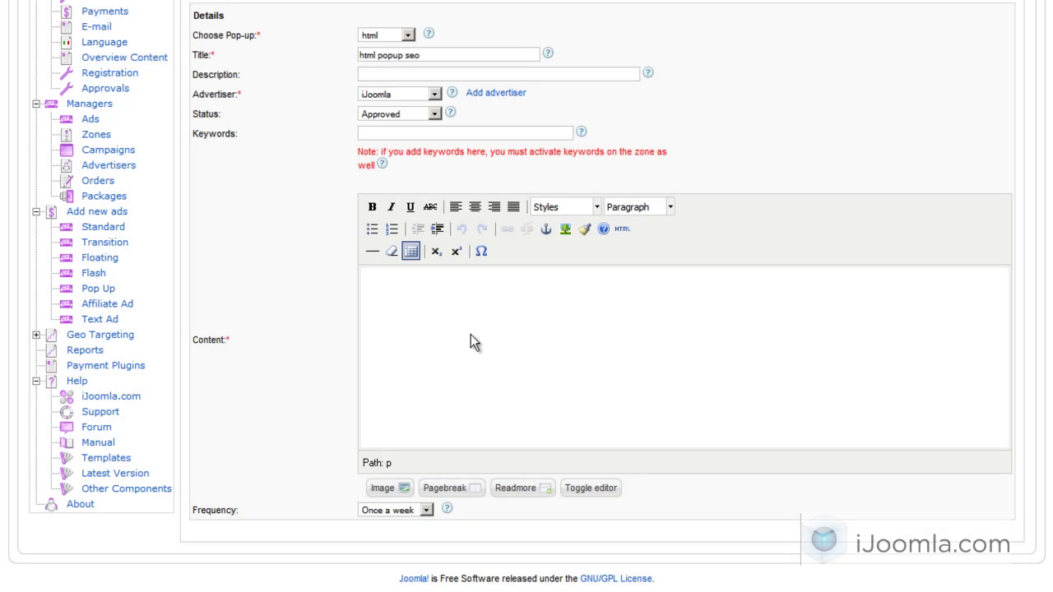
Step: Insert seo.png from the image library into the ad's content, aligned Left
click(392, 492)
scroll(748, 206, down, 2)
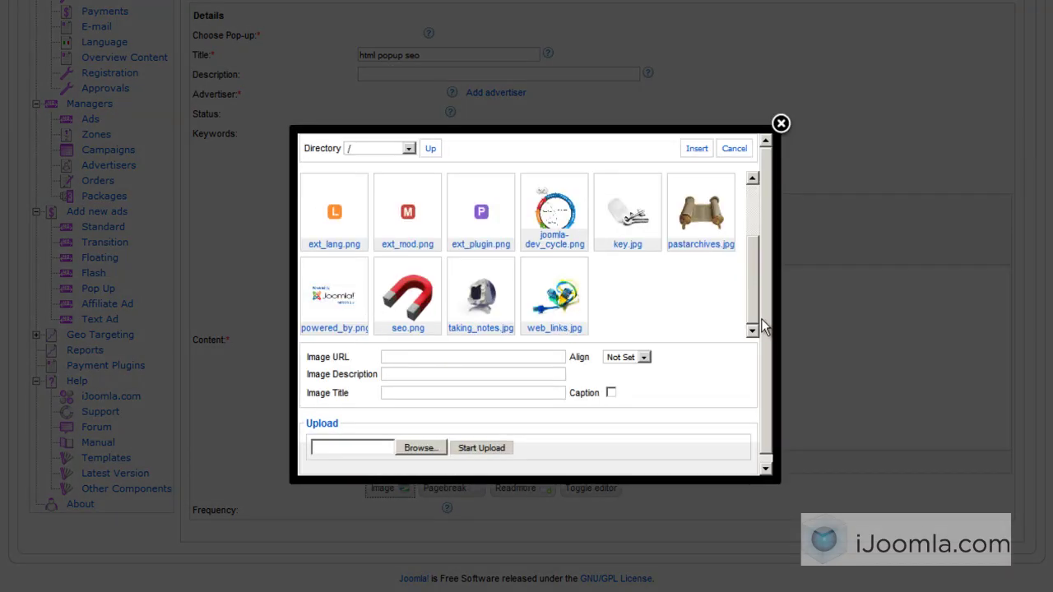
click(408, 294)
click(643, 357)
click(623, 382)
click(696, 149)
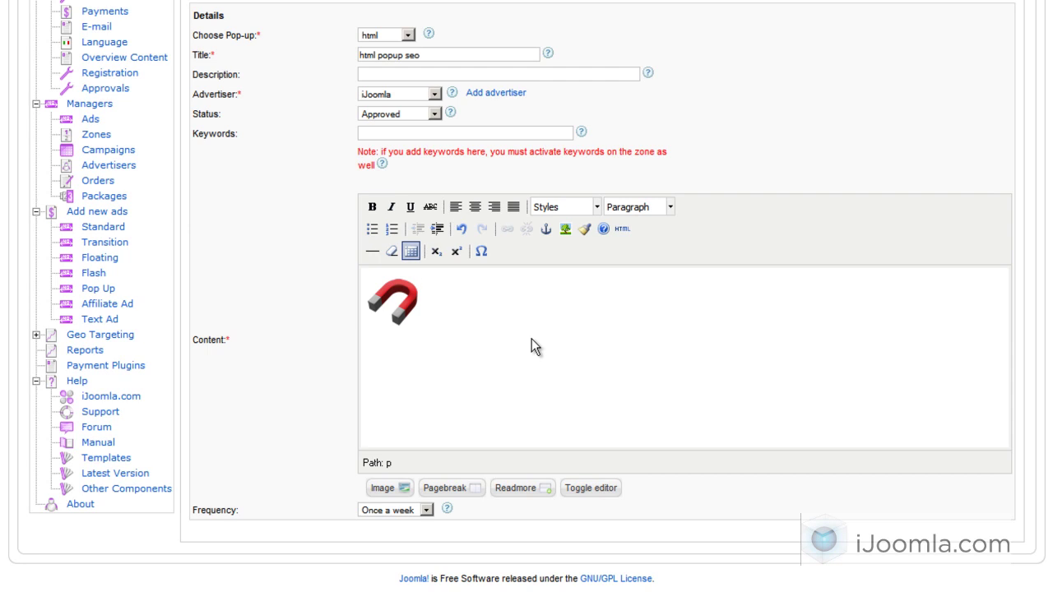
Step: Write "Great extension for SEO!!!" and "Visit Site" on separate lines beside the image, and check the content's HTML source
text(Great extension for SEO!!!)
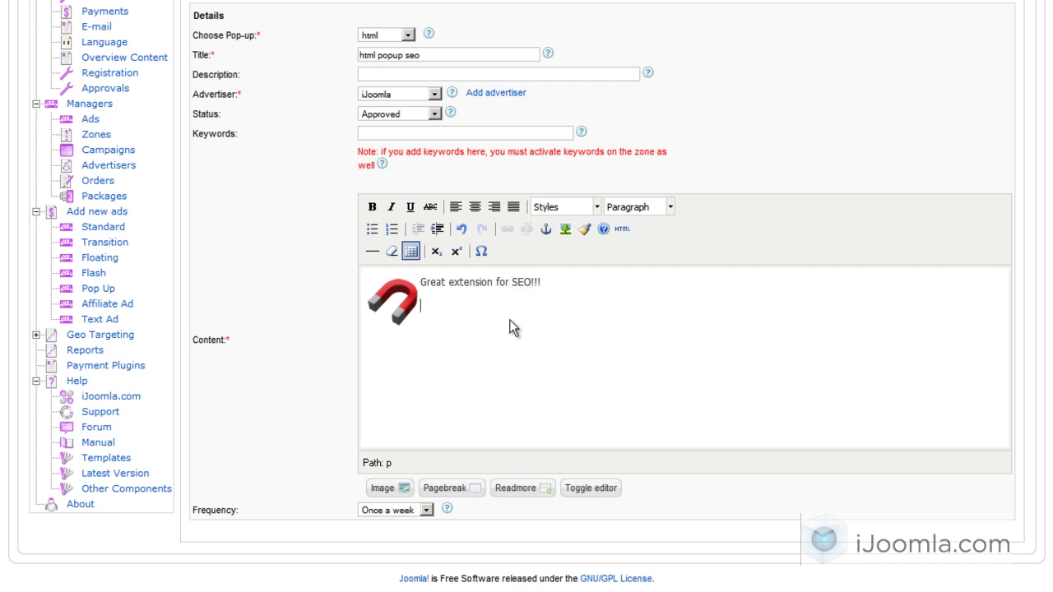
key(Return)
text(Visit Site)
click(622, 230)
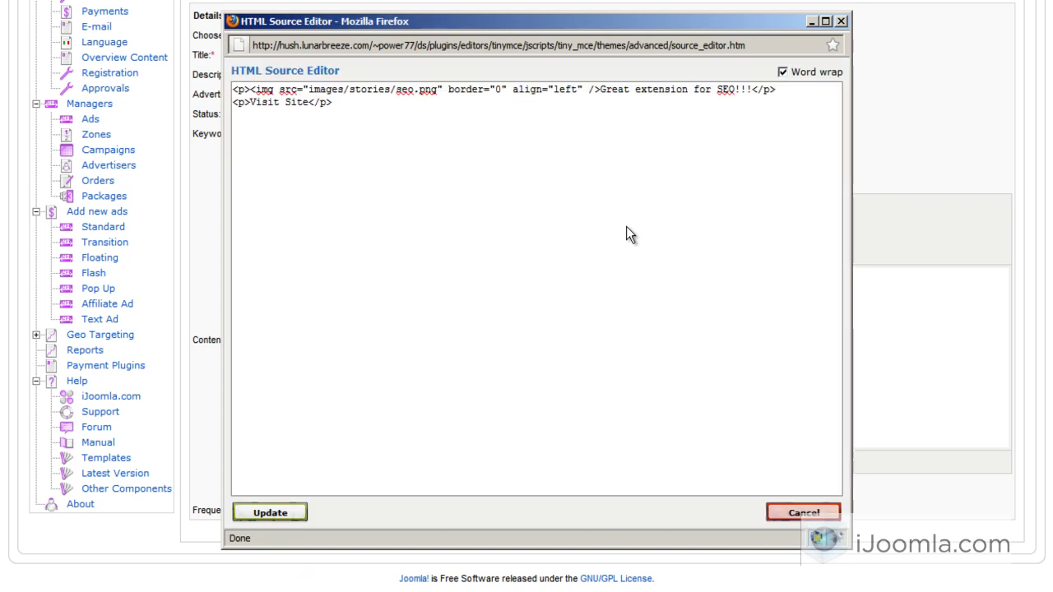
click(841, 21)
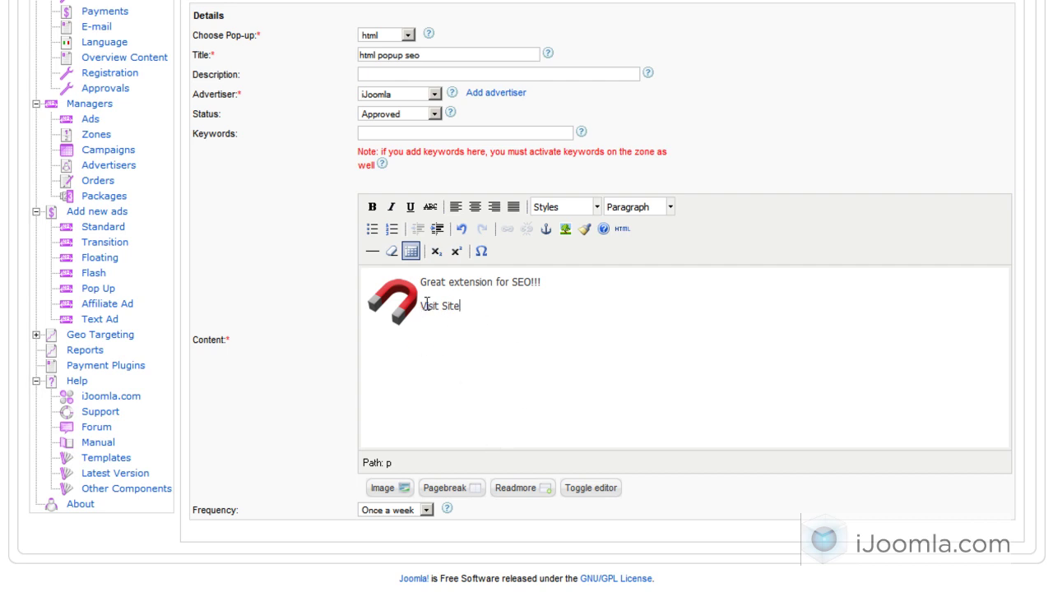
drag(421, 308, 462, 308)
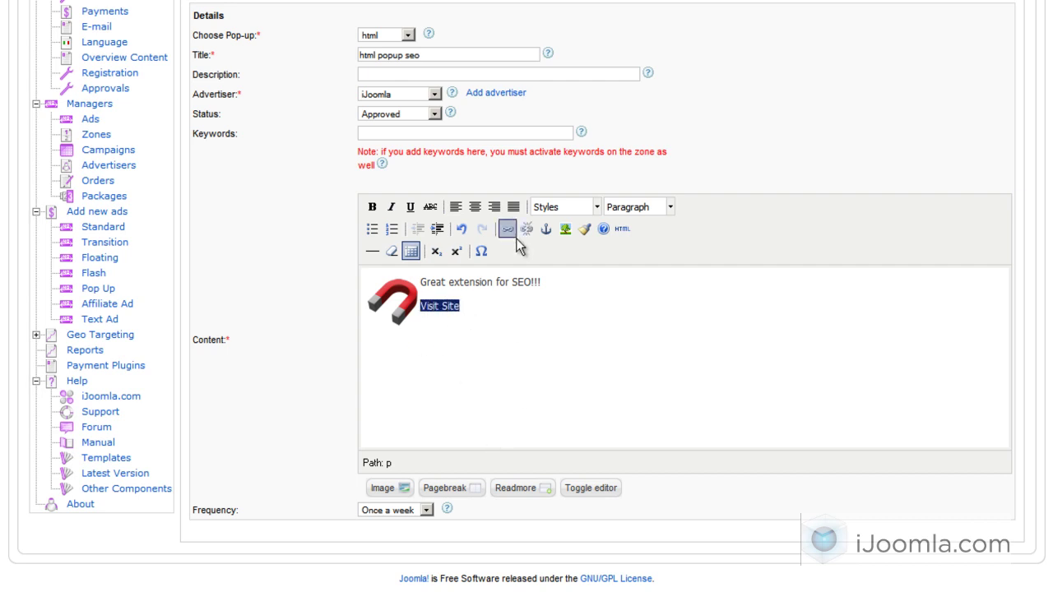
click(507, 230)
click(510, 246)
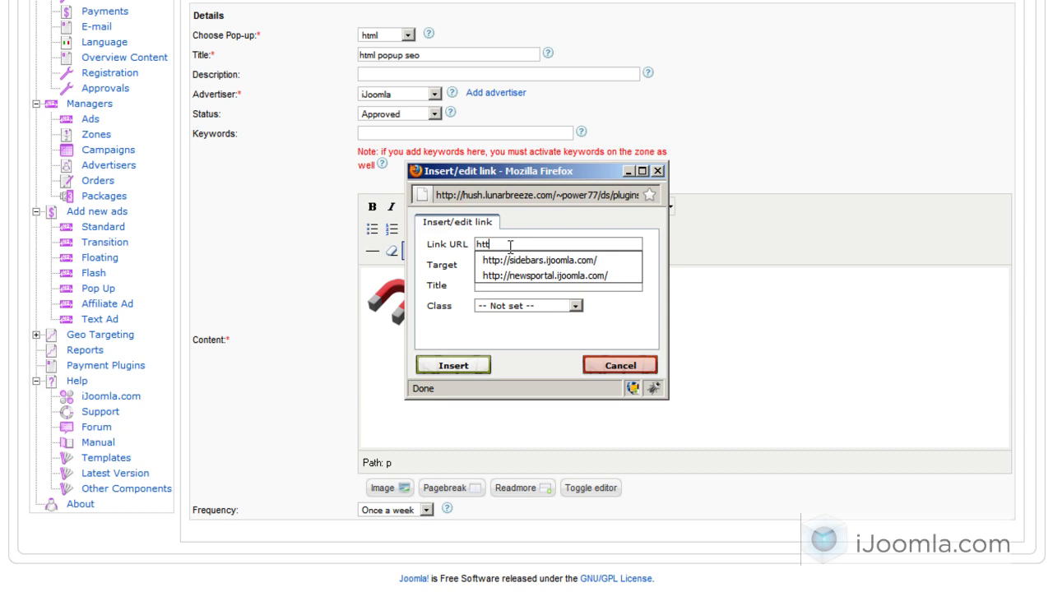
text(htt)
key(Down)
key(Return)
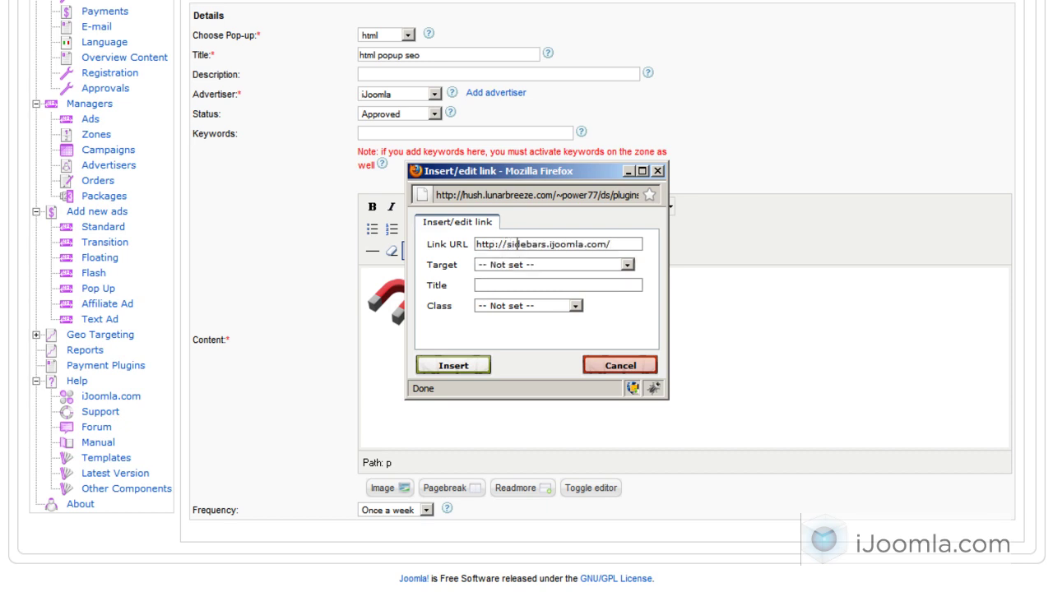
double_click(528, 243)
text(seo)
click(482, 367)
Step: Format the "Great extension for SEO!!!" line with the caption style and Heading 1
key(ctrl+a)
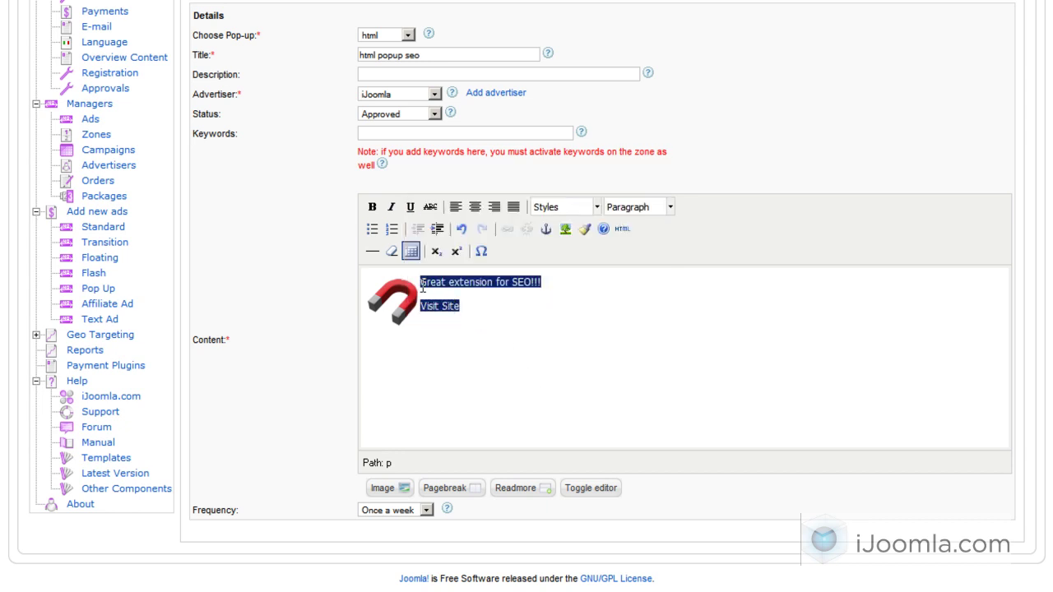
click(596, 207)
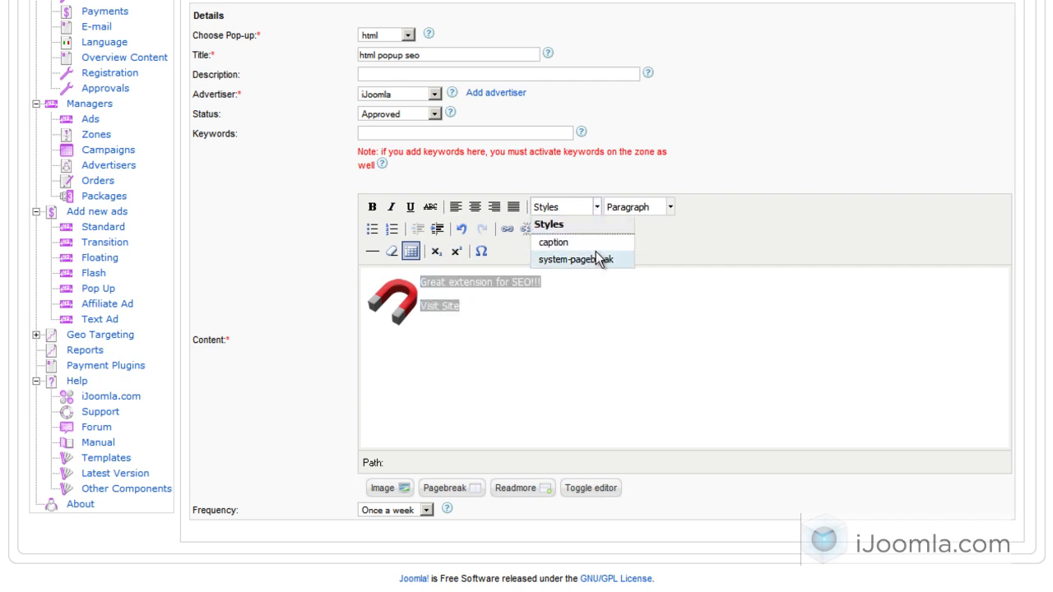
click(574, 242)
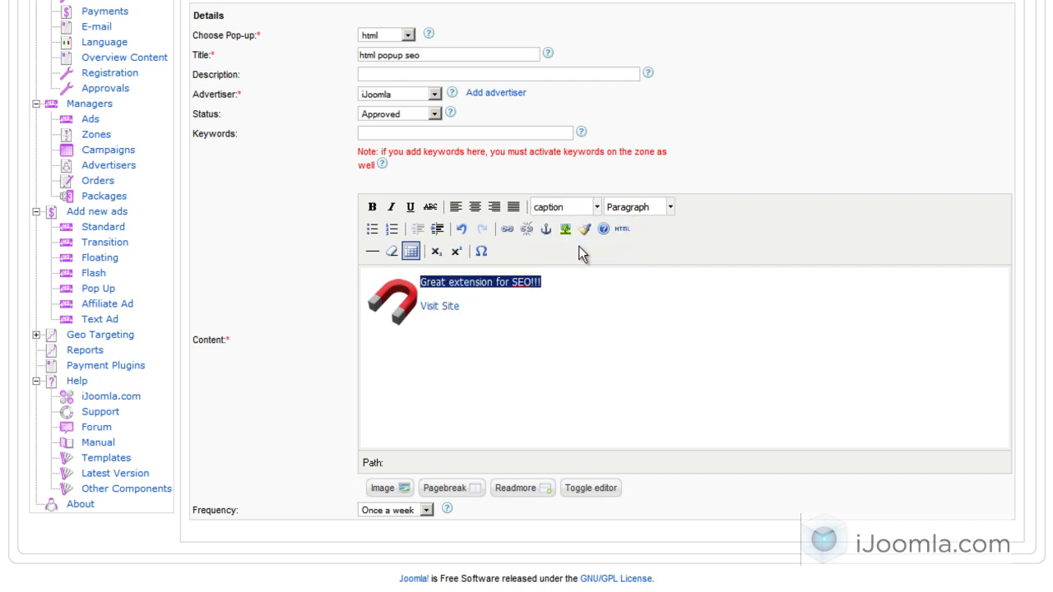
click(670, 206)
click(657, 304)
click(502, 325)
drag(495, 315, 416, 304)
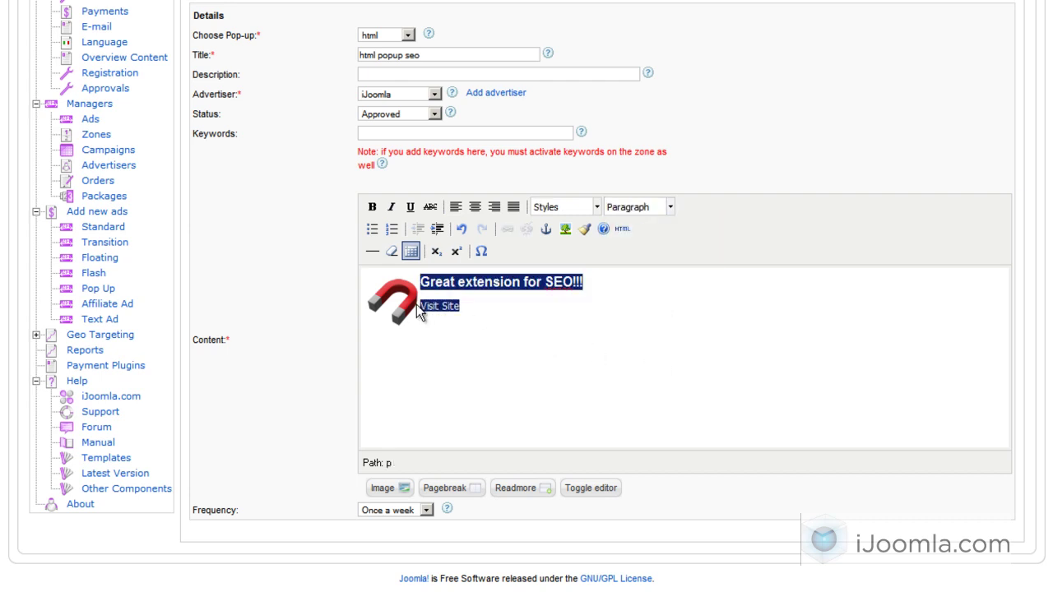
click(705, 308)
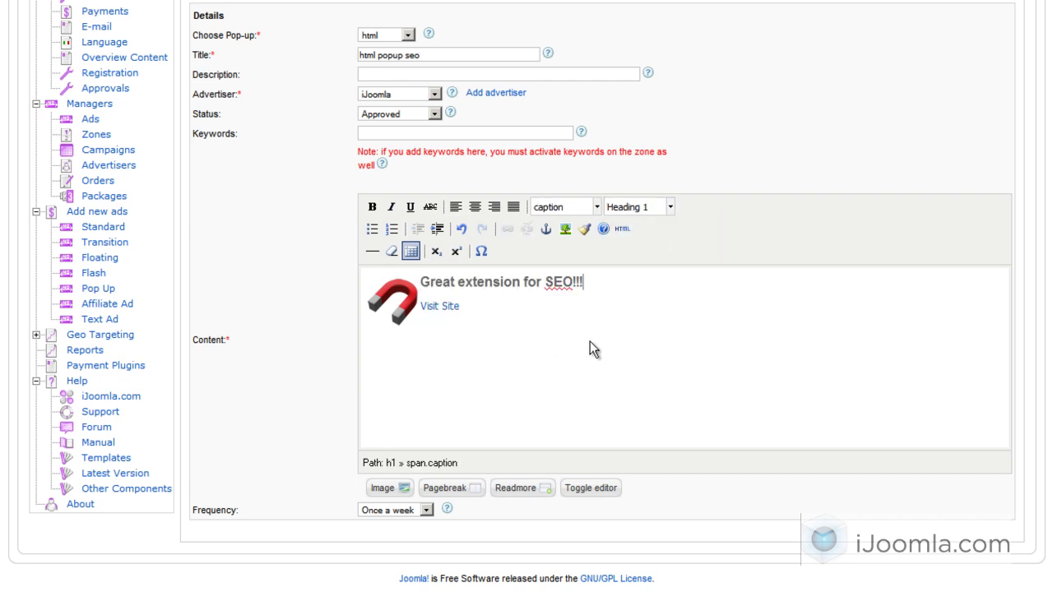
Step: Set the ad's display frequency to Every time and review its browser window properties
click(408, 511)
click(382, 524)
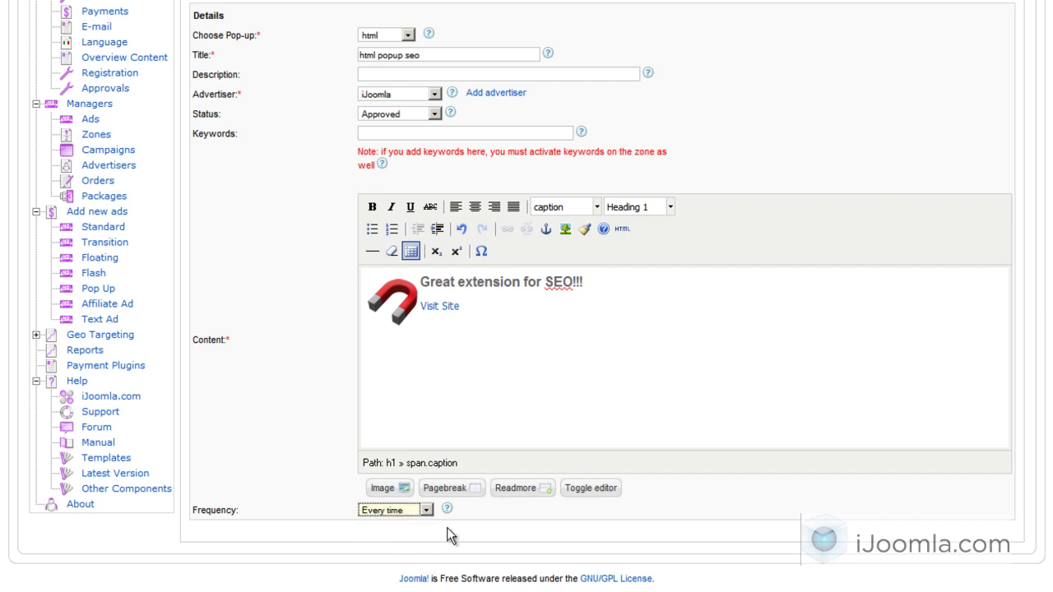
scroll(739, 220, up, 3)
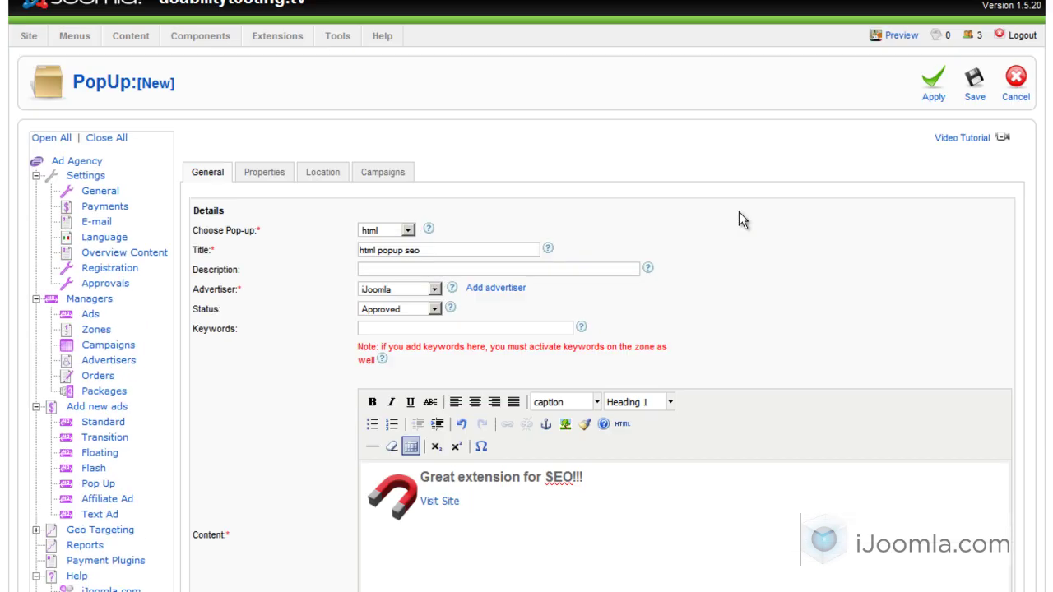
click(265, 172)
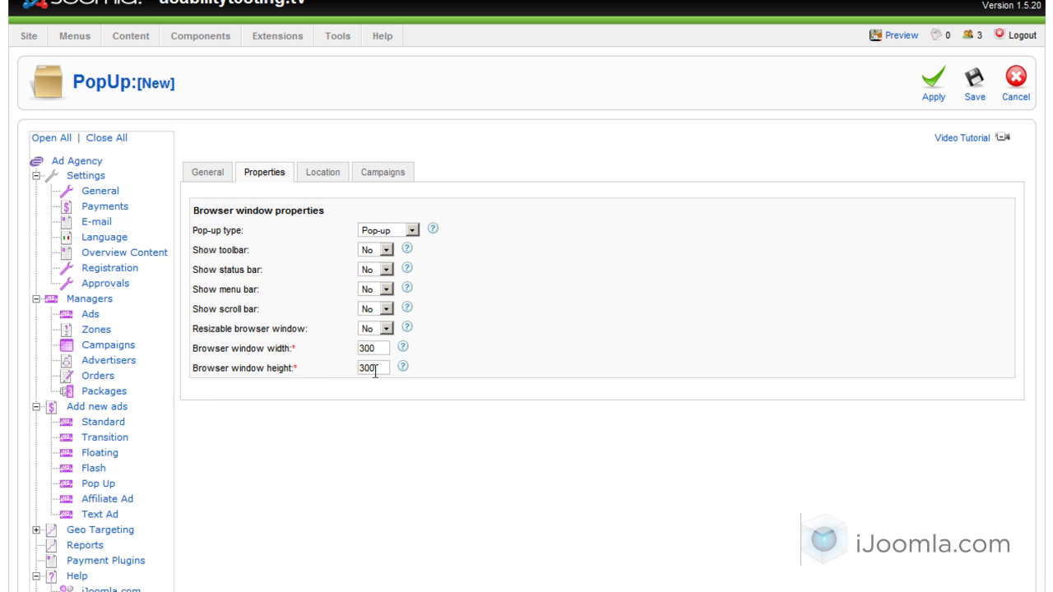
Step: Assign the ad to the "Floating, Transition, Pop Ups" campaign and apply the changes
click(380, 173)
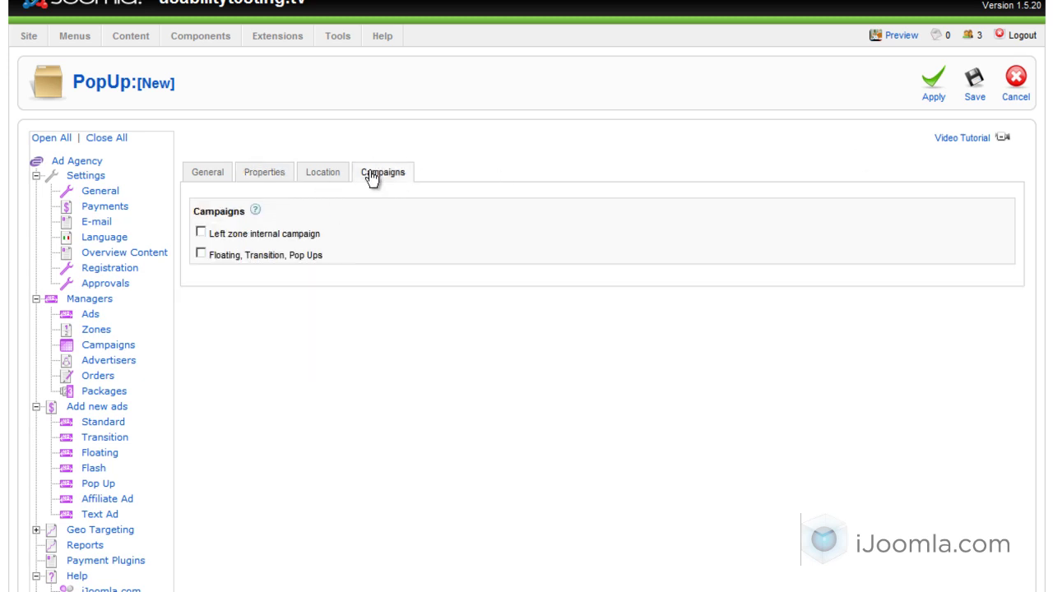
click(201, 254)
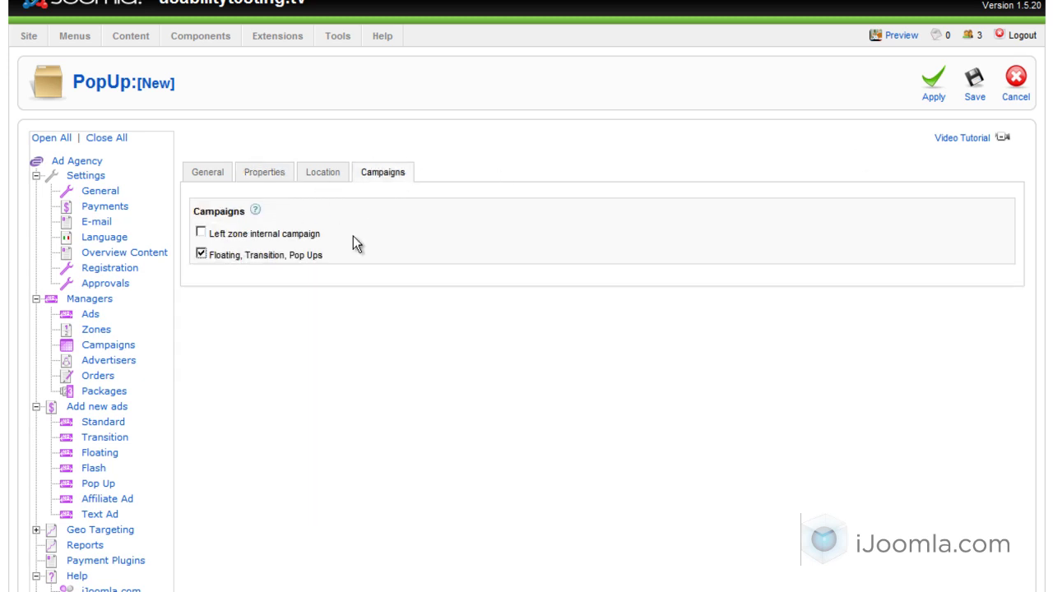
click(933, 84)
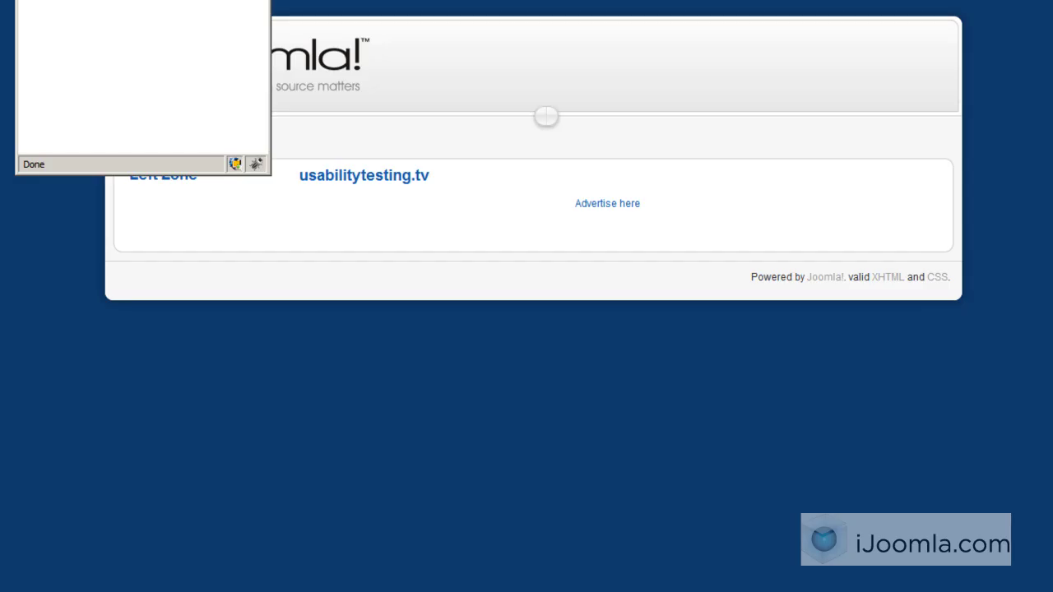
Step: Bring the ad's pop-up window on the site's front page into full view to check its content
drag(179, 0, 430, 160)
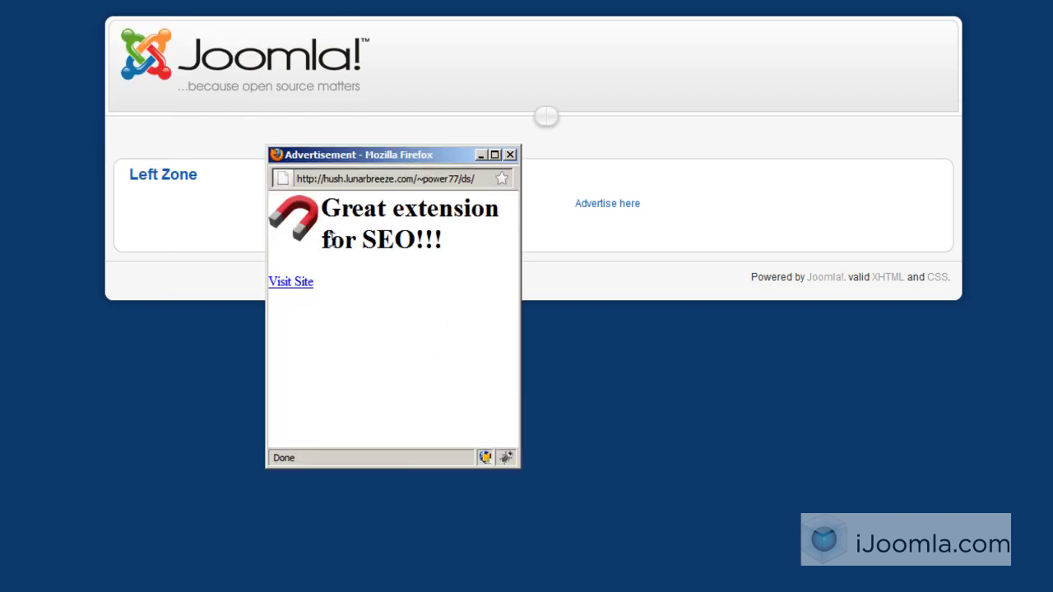